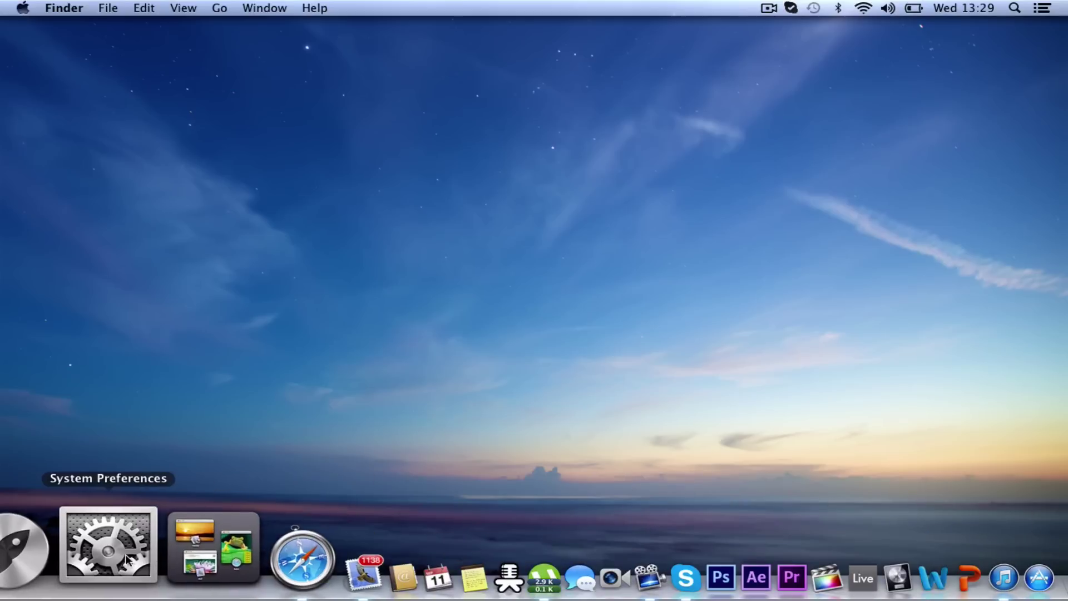
# - Review the Serato DJ download page in the browser, then minimize it
pyautogui.click(181, 543)
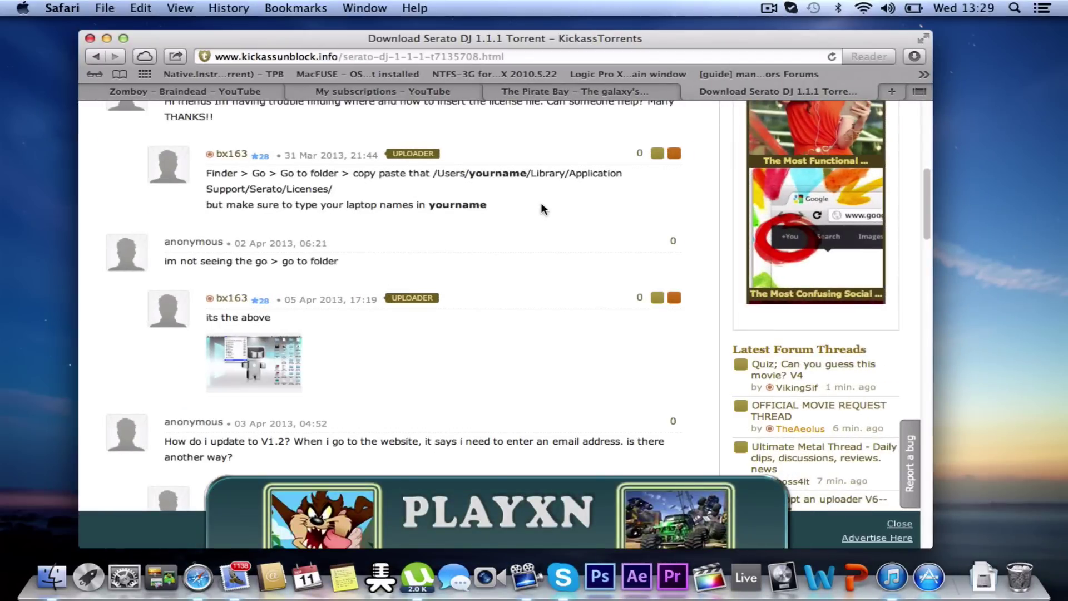
pyautogui.scroll(15, 540, 206)
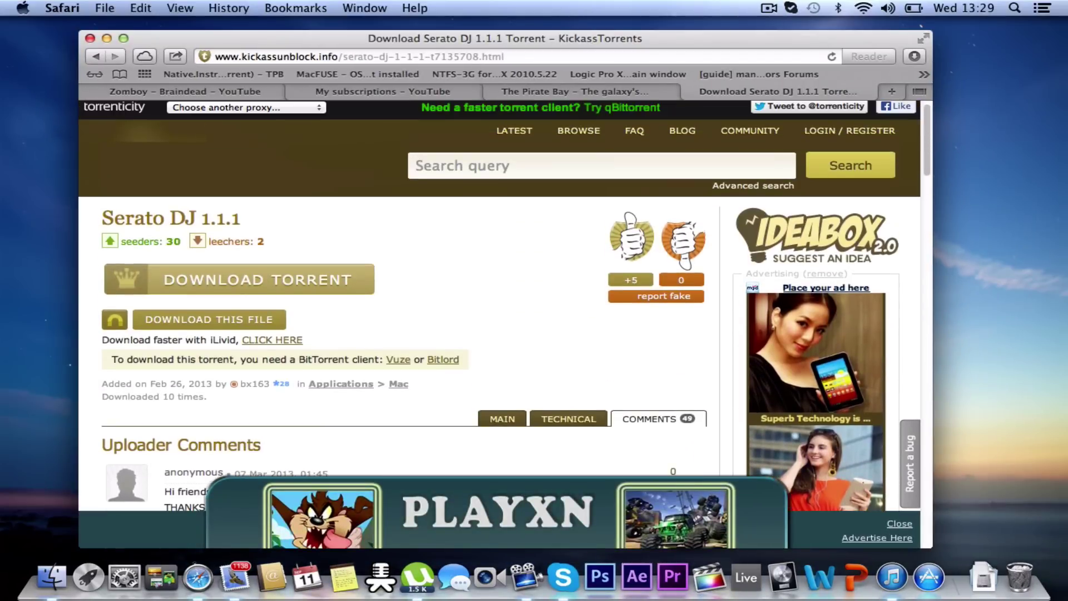
pyautogui.scroll(-3, 501, 306)
pyautogui.scroll(3, 501, 306)
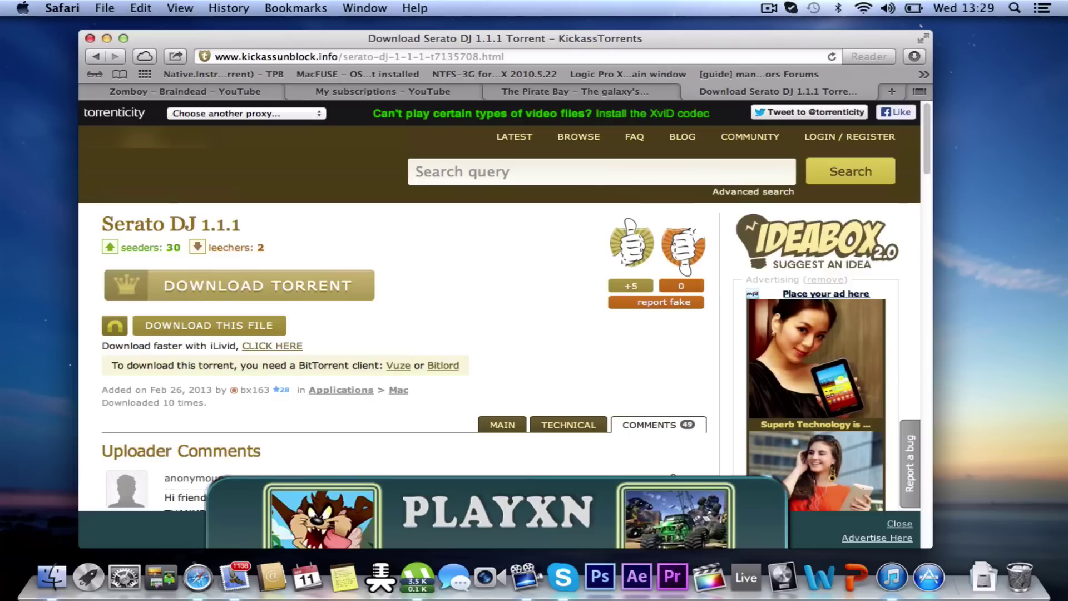
pyautogui.scroll(-3, 500, 306)
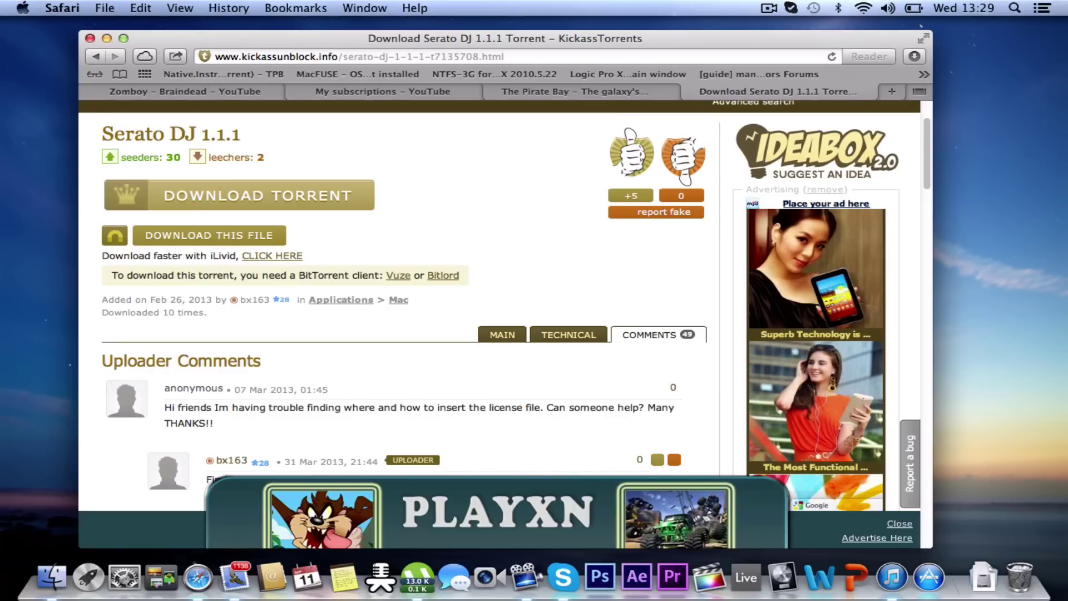
pyautogui.scroll(-5, 501, 306)
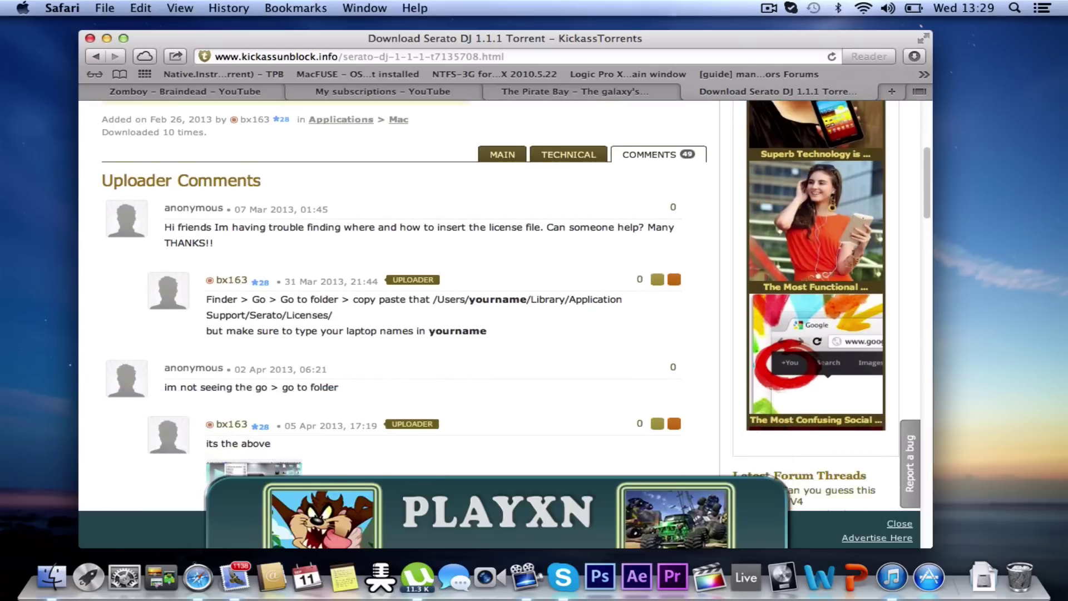
pyautogui.scroll(-2, 517, 304)
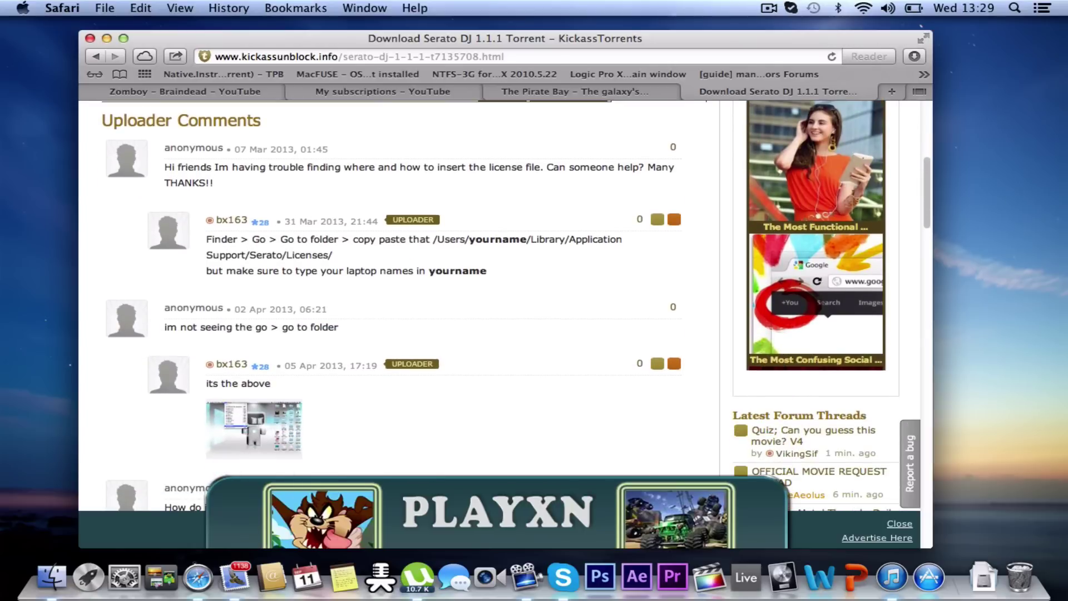
pyautogui.click(106, 38)
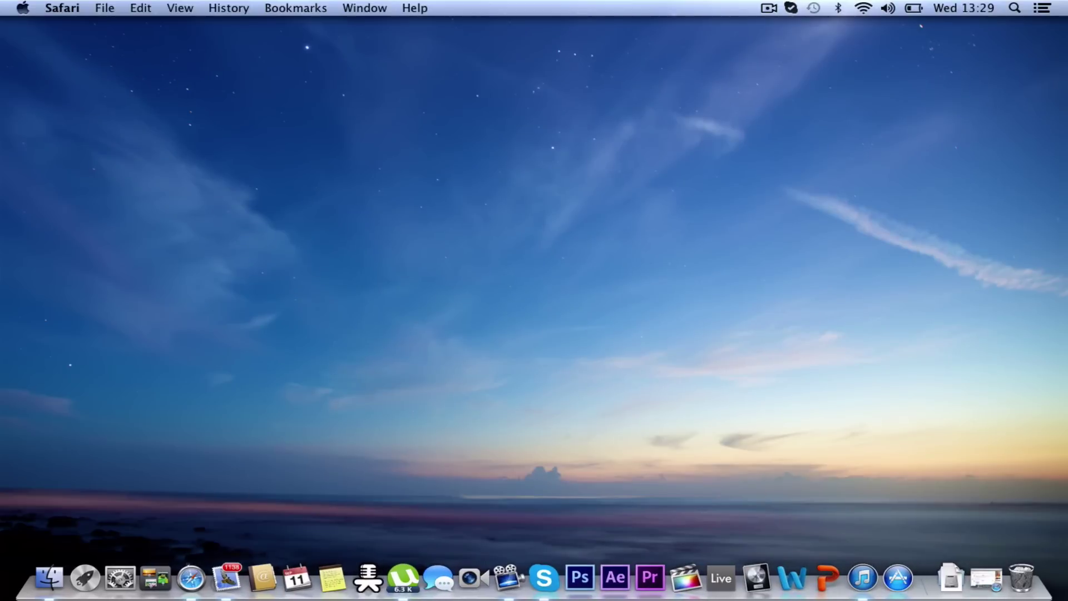
# - Open the Serato DJ 1.1.1 folder from Downloads in a new Finder window
pyautogui.click(45, 573)
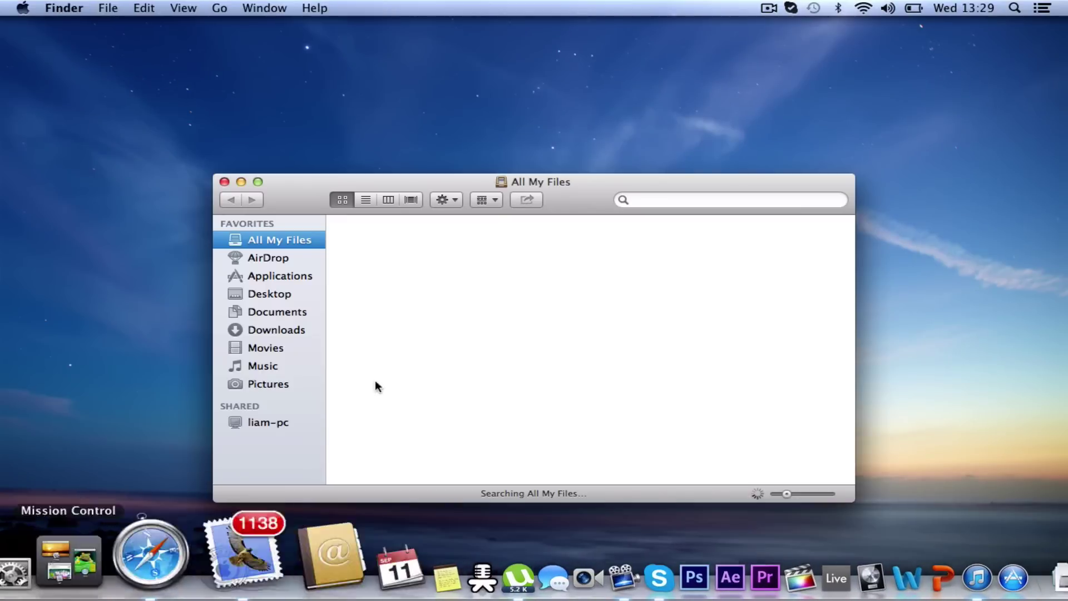
pyautogui.click(273, 383)
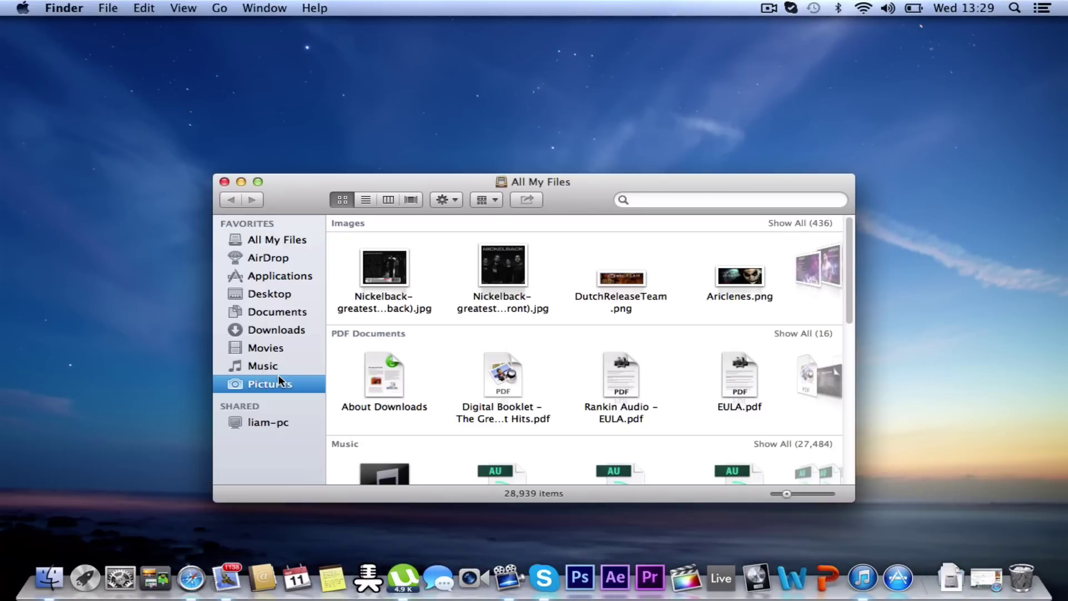
pyautogui.click(273, 312)
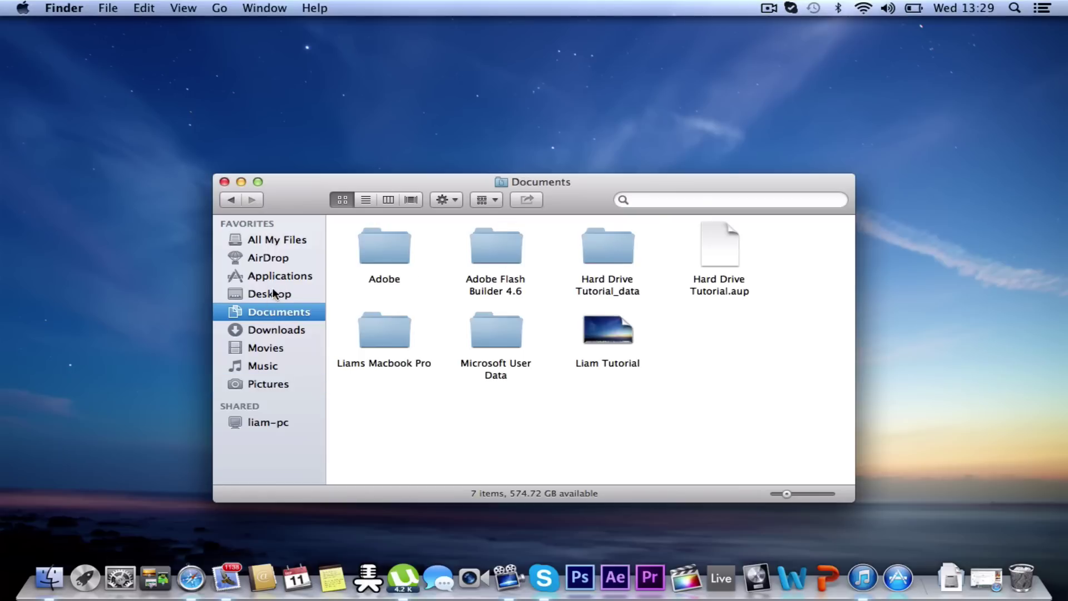
pyautogui.click(273, 329)
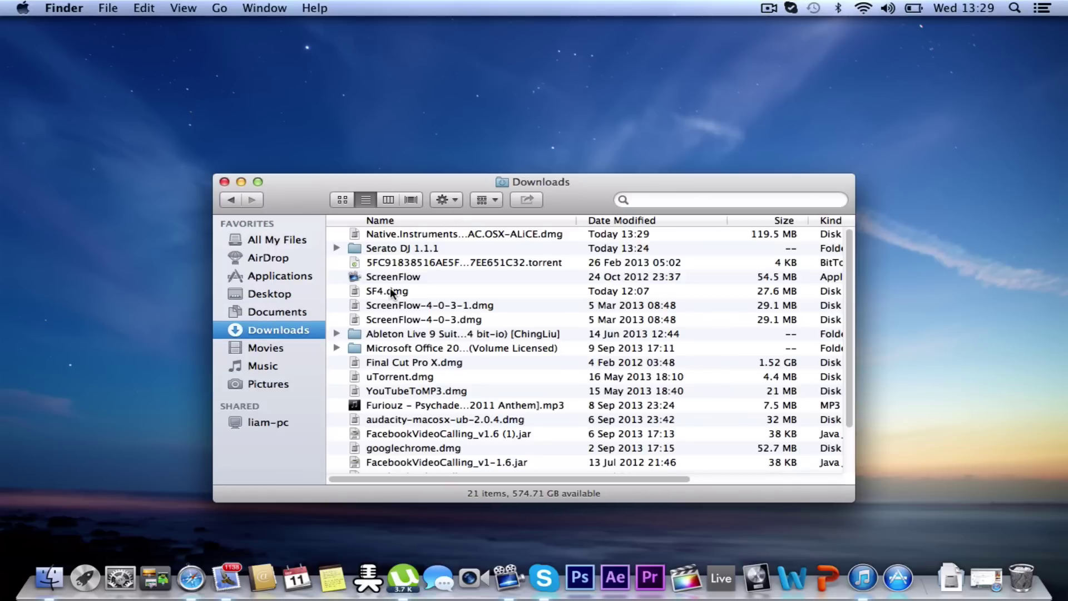
pyautogui.click(366, 248)
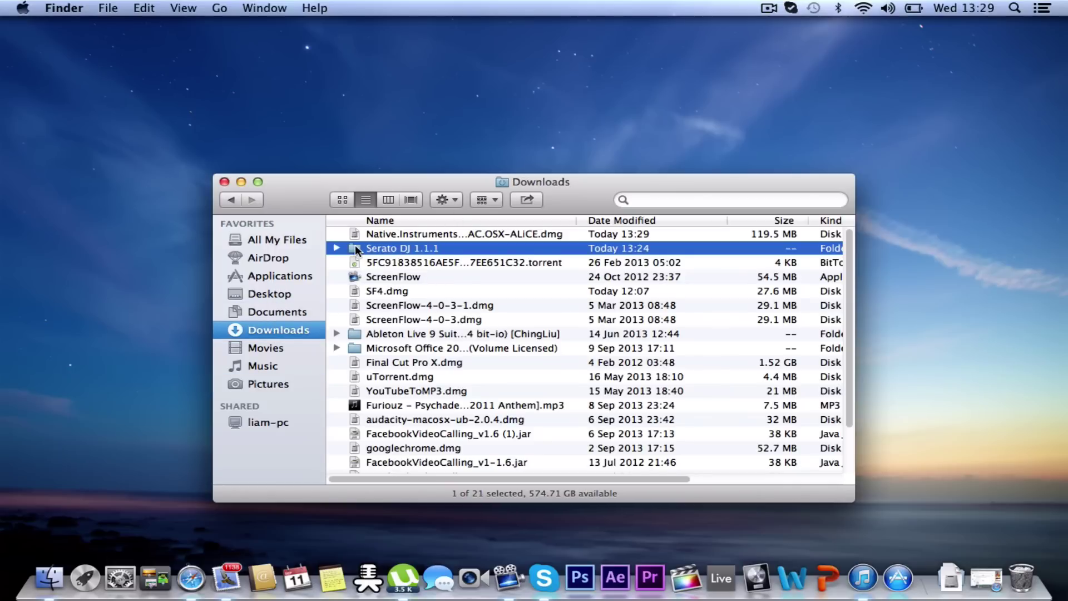
pyautogui.doubleClick(355, 247)
# - Open Instructions.txt and arrange it beside the folder's file list
pyautogui.moveTo(449, 340); pyautogui.dragTo(446, 304)
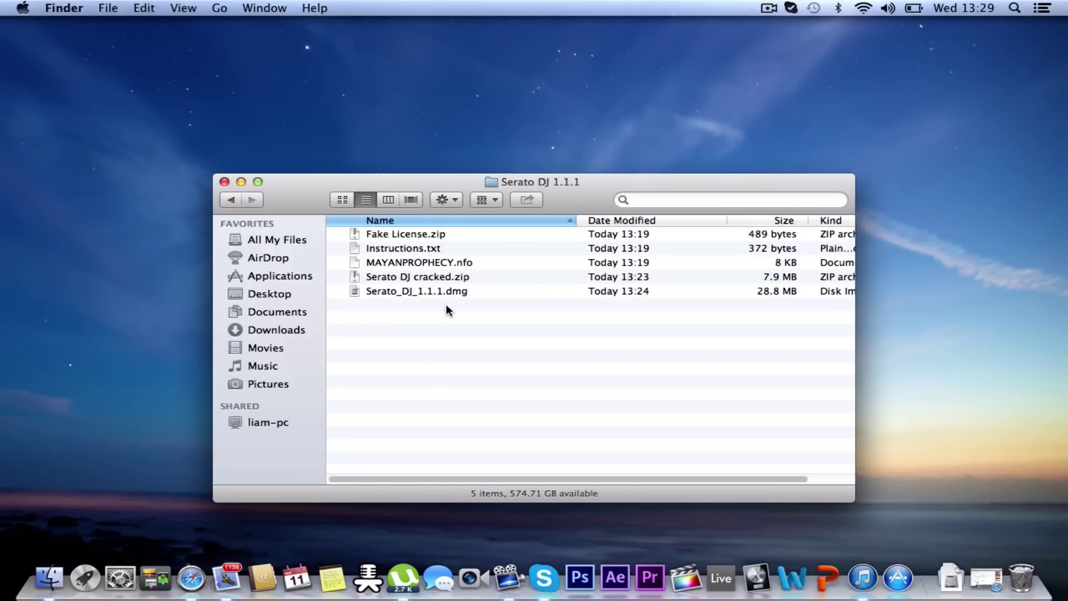
pyautogui.doubleClick(394, 248)
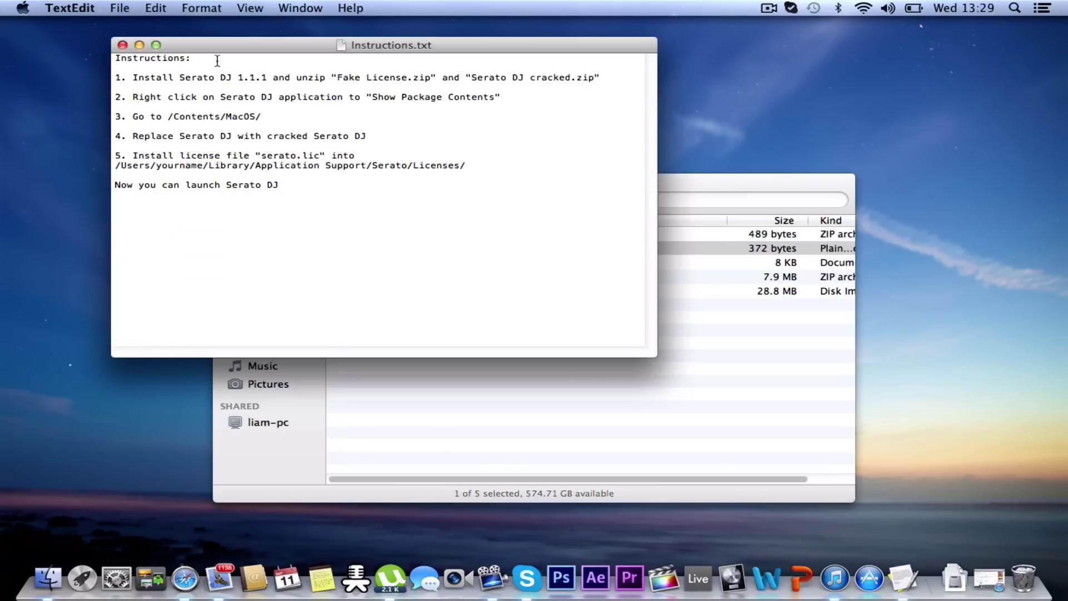
pyautogui.moveTo(247, 44); pyautogui.dragTo(136, 37)
pyautogui.moveTo(619, 177); pyautogui.dragTo(769, 158)
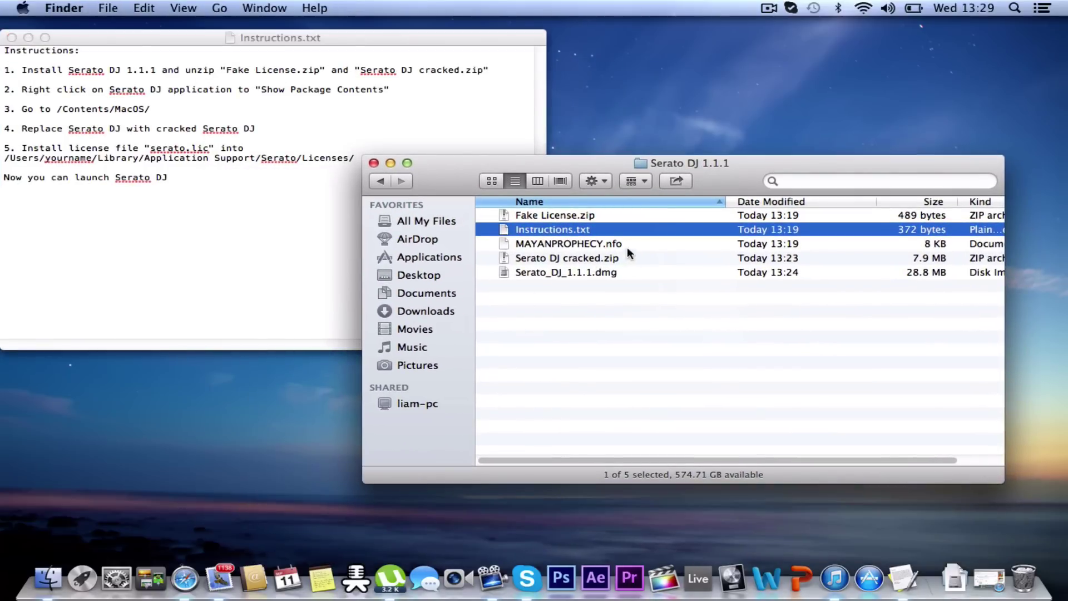
# - Mount Serato_DJ_1.1.1.dmg, accept the license, and copy Serato DJ into Applications
pyautogui.doubleClick(571, 274)
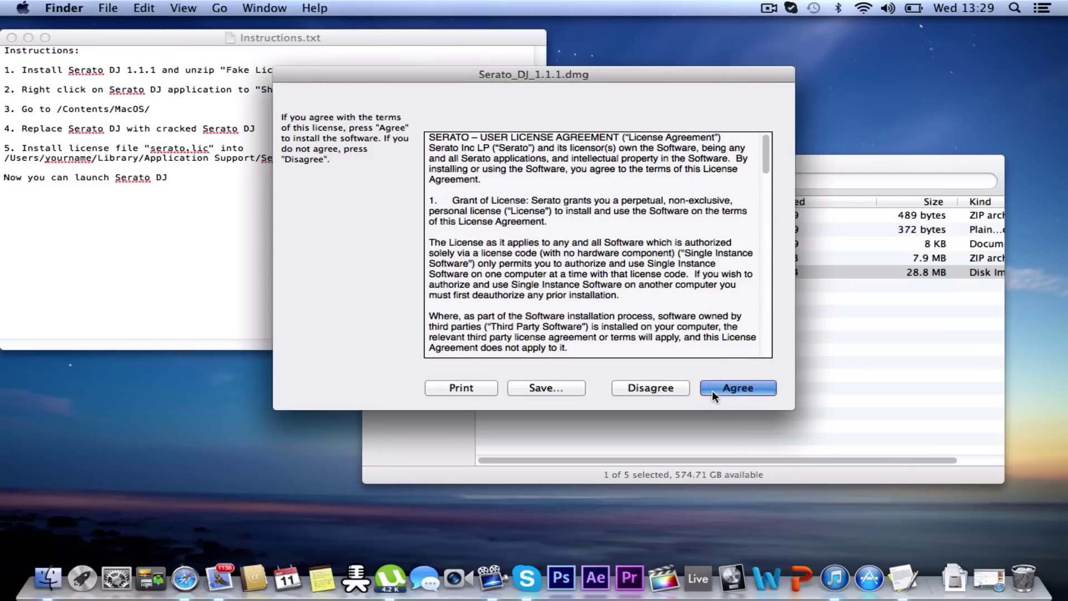
pyautogui.click(706, 391)
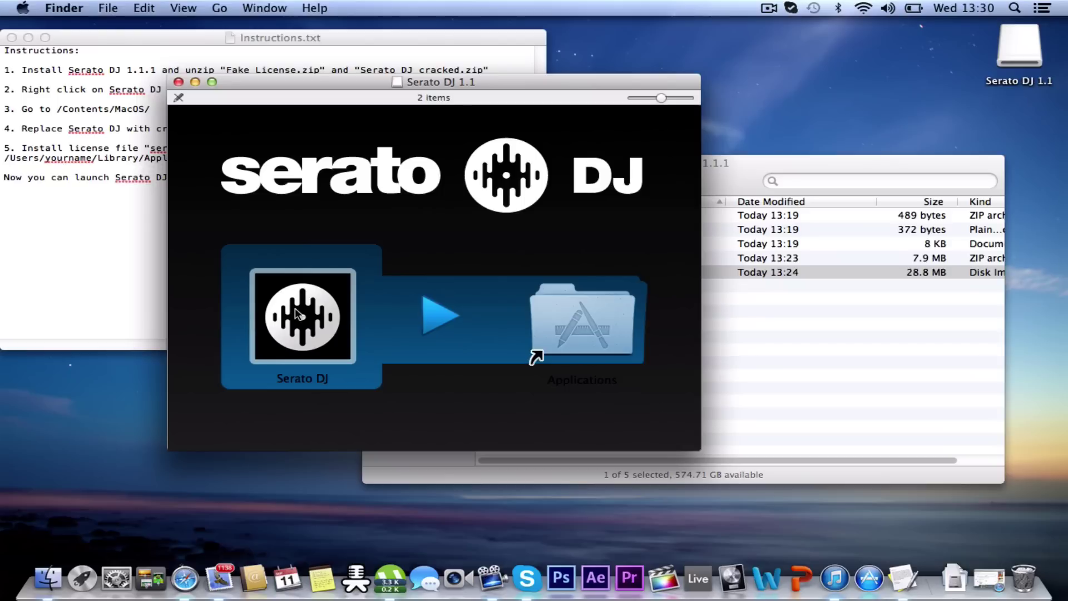
pyautogui.moveTo(295, 317); pyautogui.dragTo(565, 320)
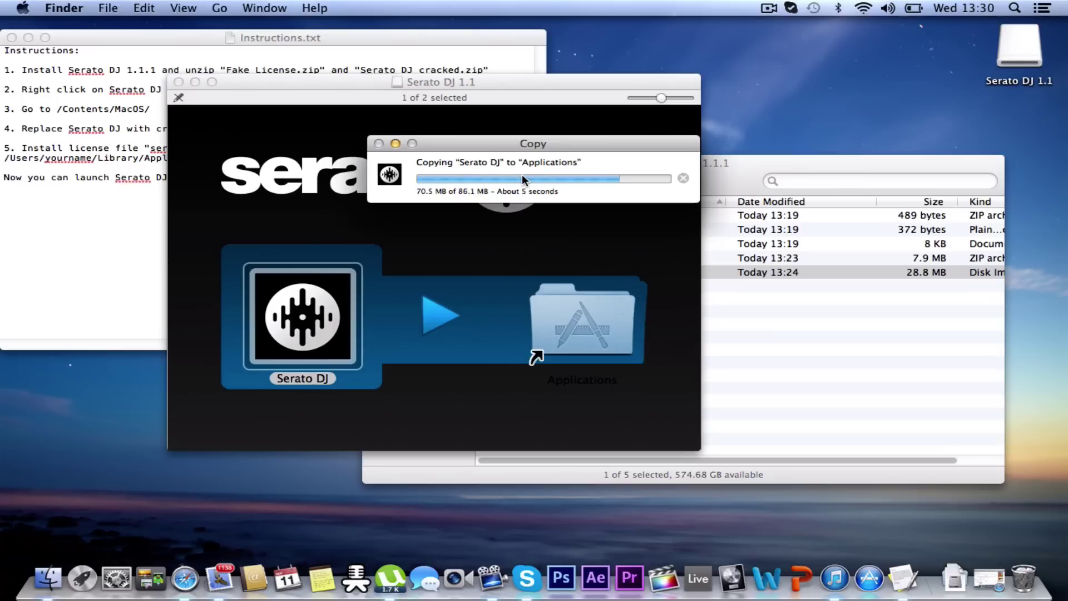
pyautogui.click(178, 82)
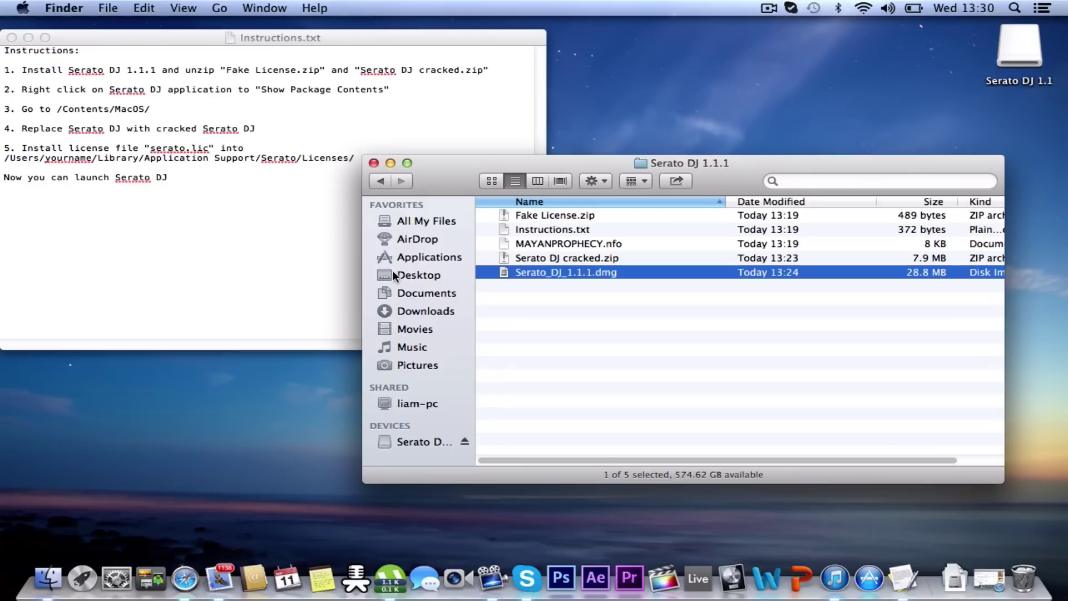
# - Unzip Fake License.zip and Serato DJ cracked.zip, confirming serato.lic is inside Fake License file
pyautogui.doubleClick(550, 215)
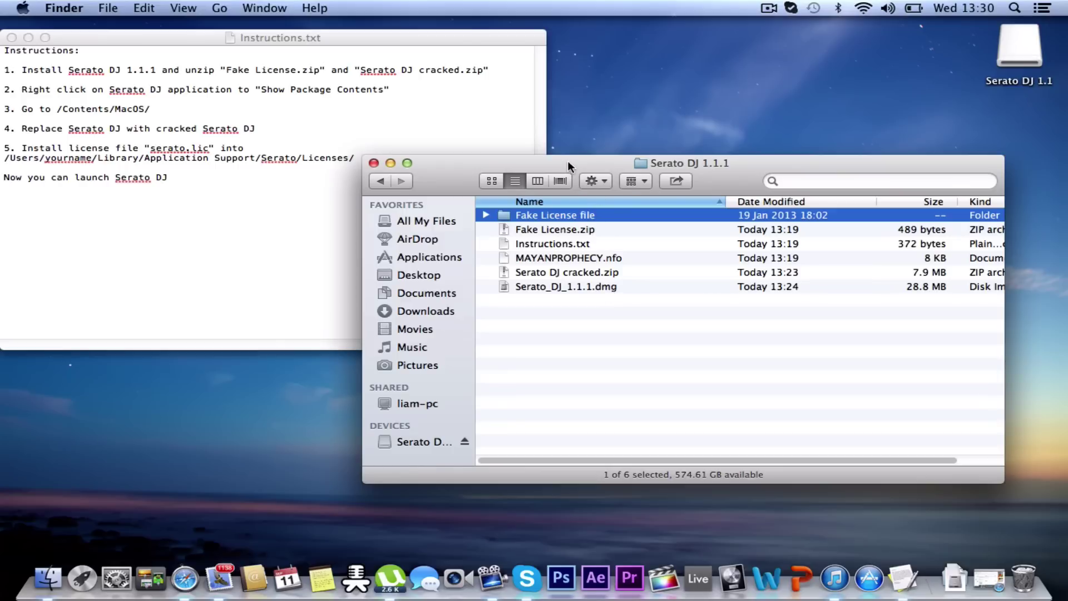
pyautogui.click(487, 215)
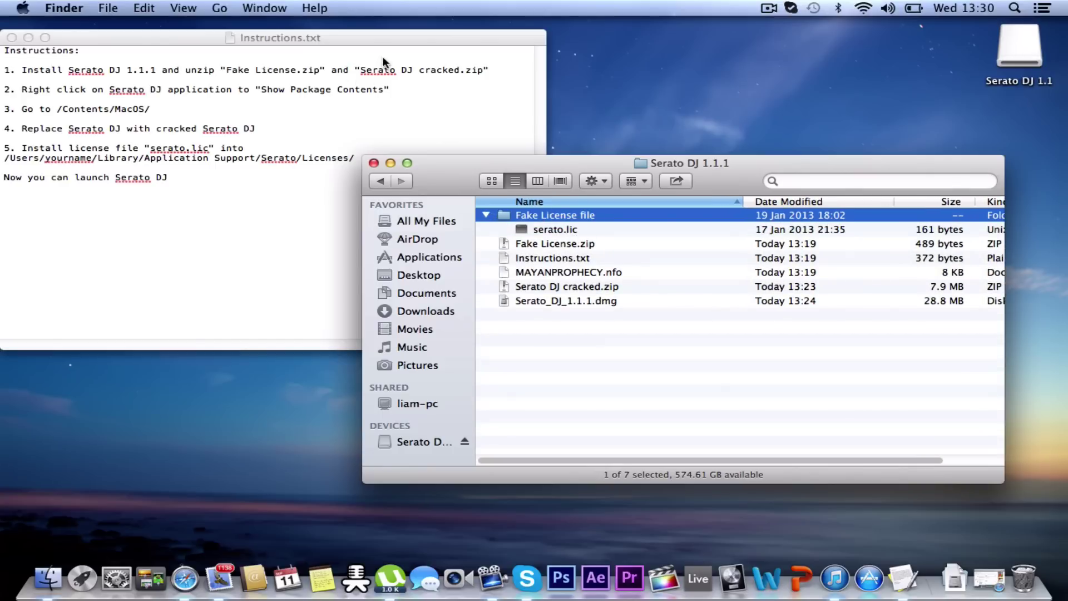
pyautogui.doubleClick(570, 287)
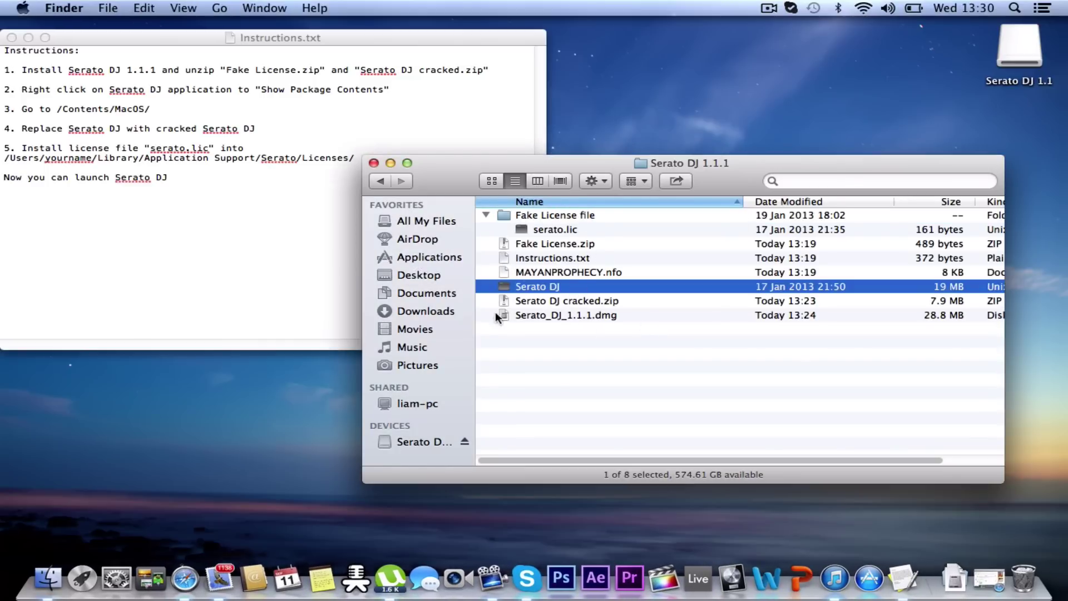
pyautogui.click(486, 214)
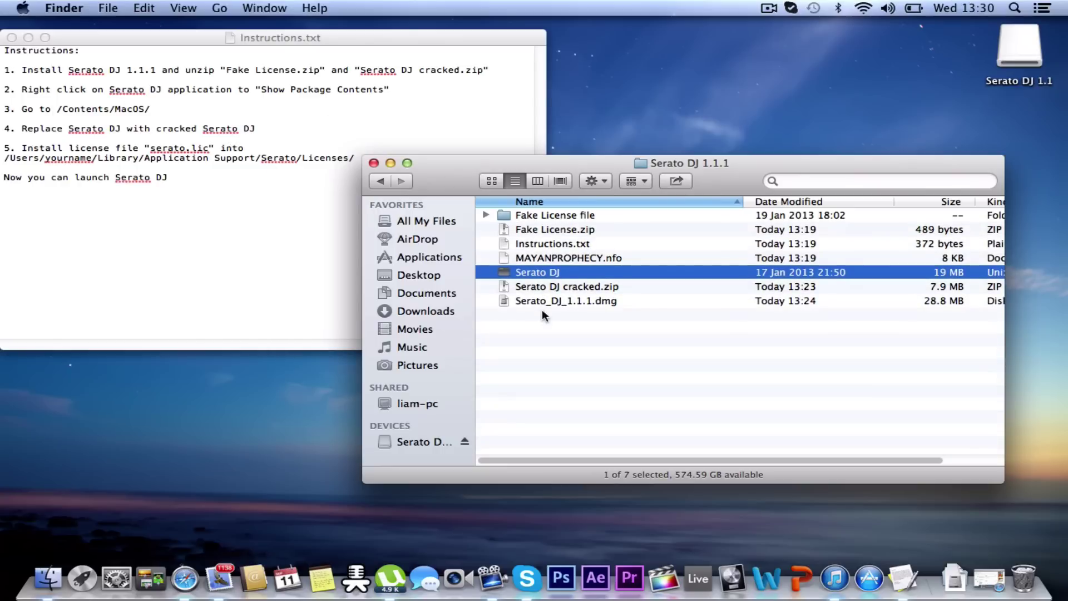
# - Open a new Finder window showing the Applications folder
pyautogui.click(553, 325)
pyautogui.click(75, 10)
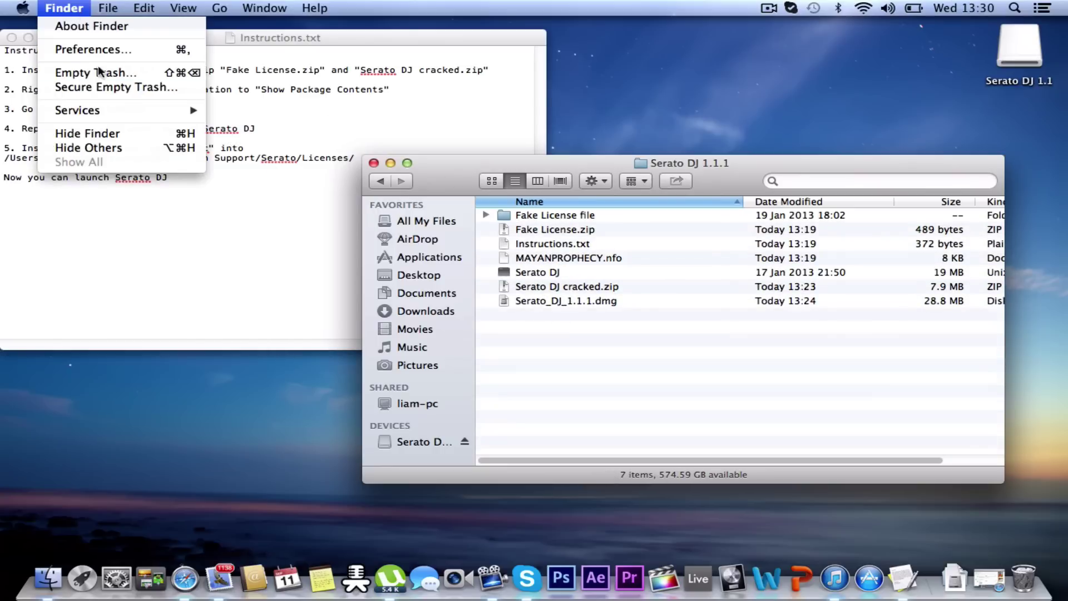
pyautogui.moveTo(108, 7)
pyautogui.click(125, 26)
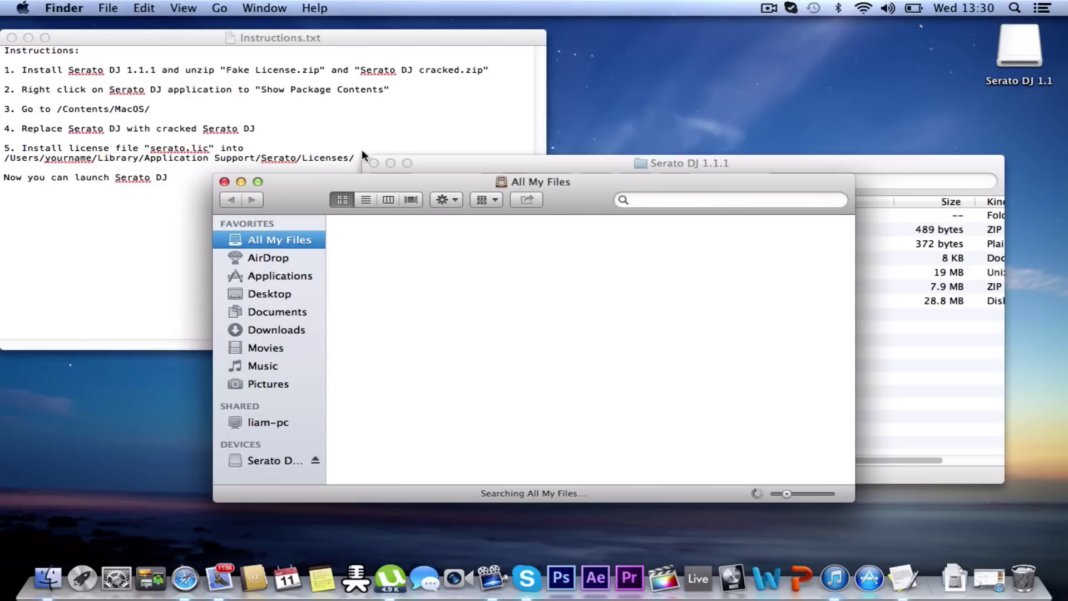
pyautogui.click(282, 275)
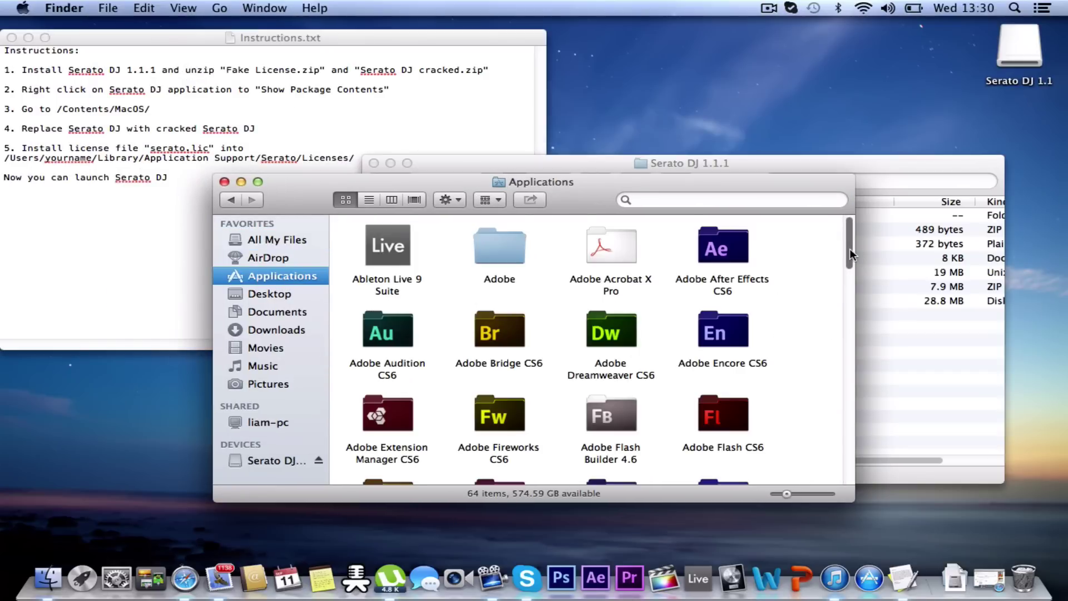
pyautogui.moveTo(850, 248); pyautogui.dragTo(849, 479)
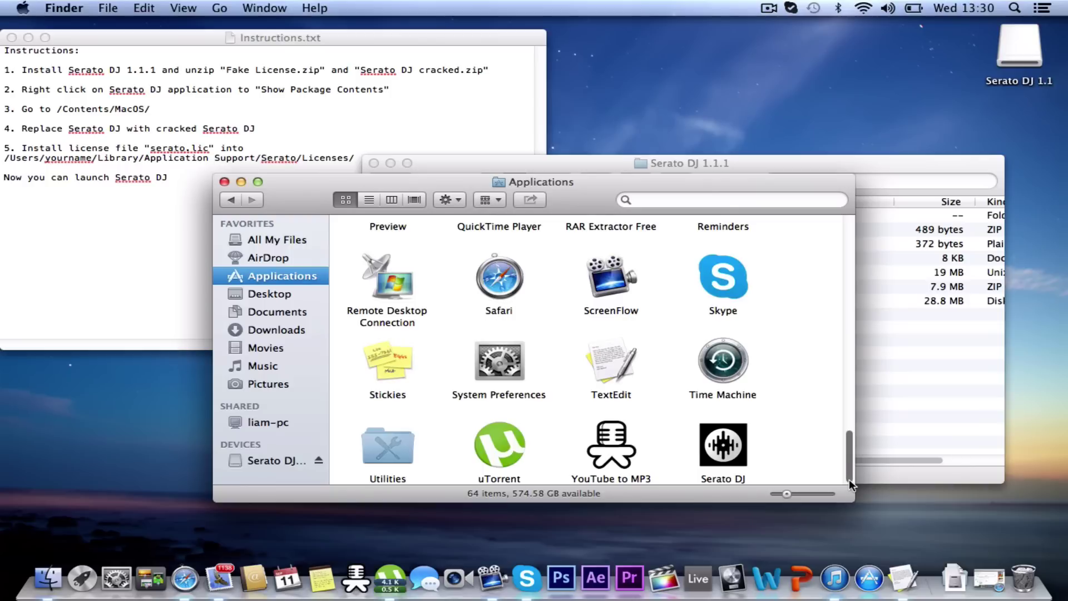
# - Show the Serato DJ app's package contents and drill into Contents/MacOS
pyautogui.click(722, 450)
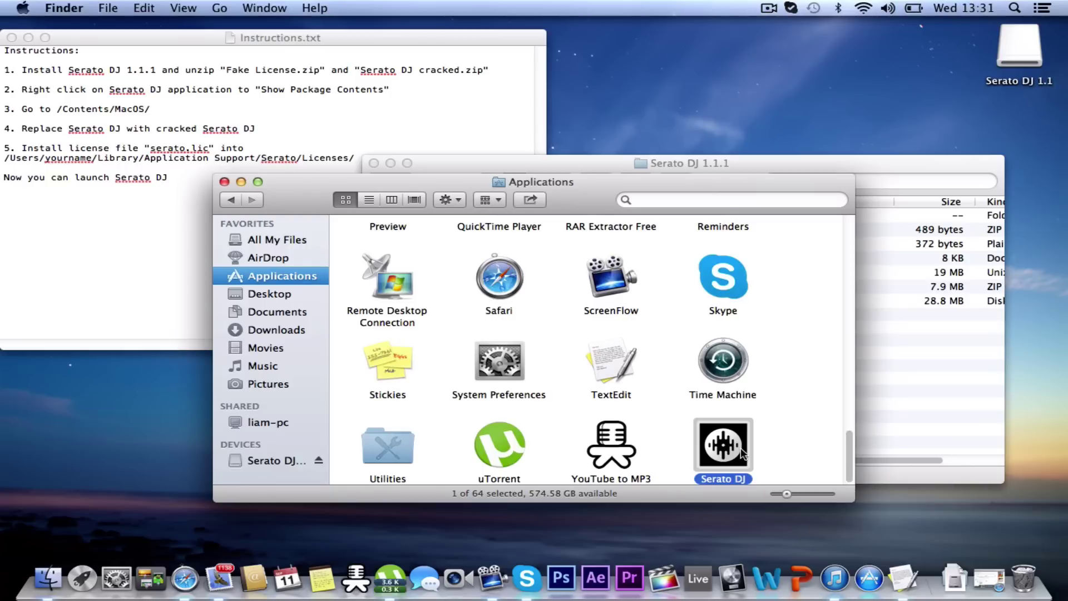
pyautogui.rightClick(741, 453)
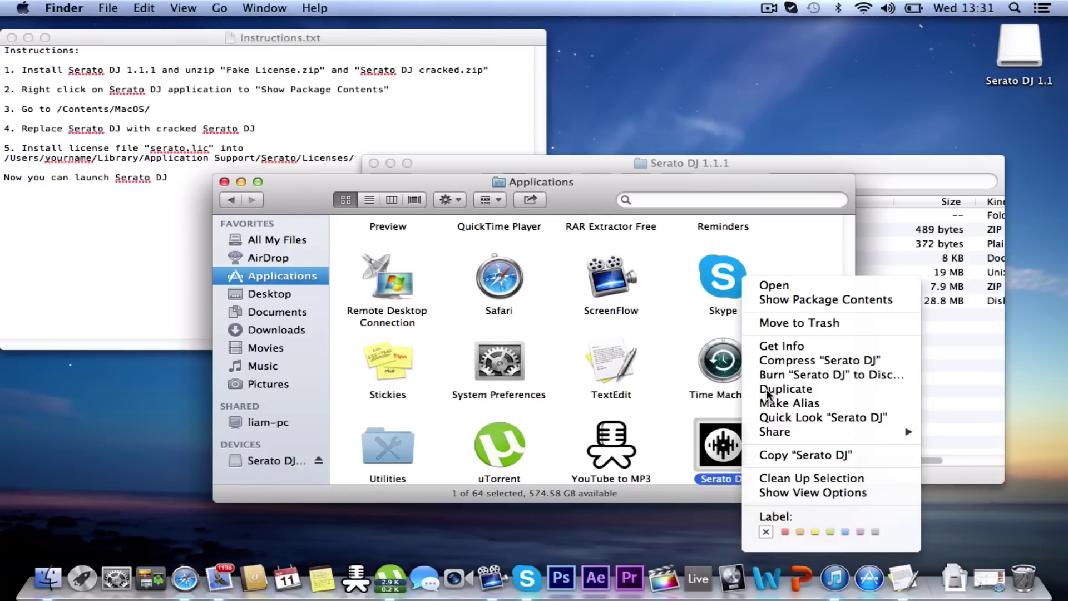
pyautogui.click(814, 301)
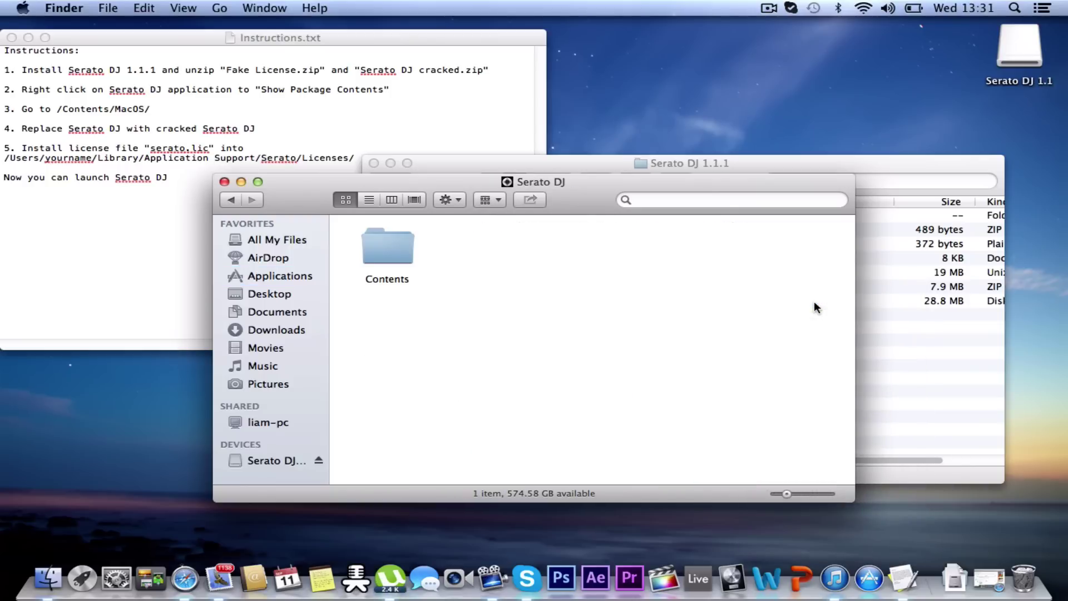
pyautogui.doubleClick(383, 245)
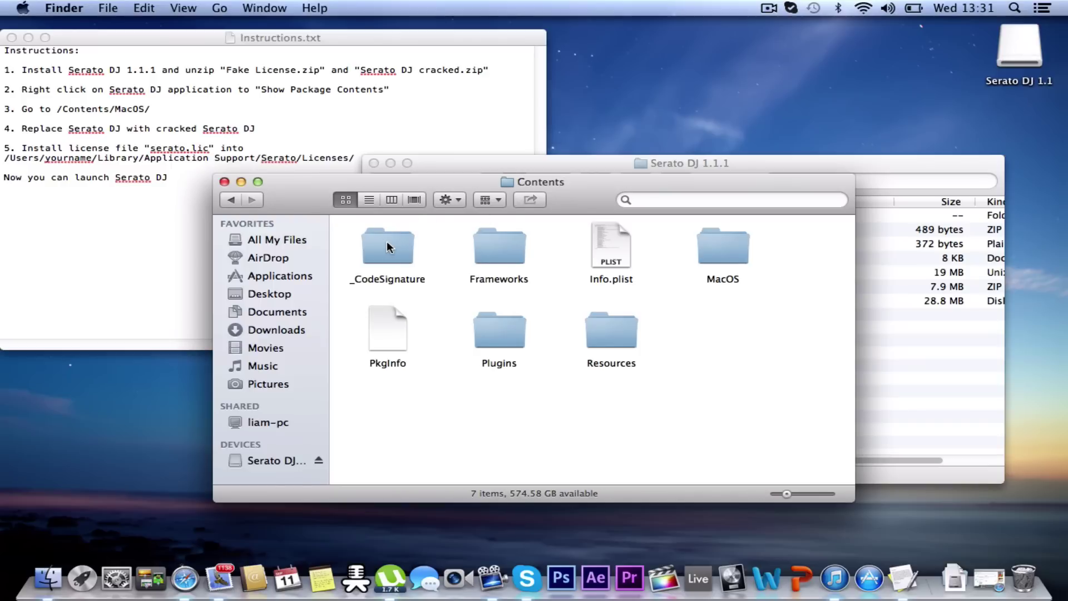
pyautogui.doubleClick(707, 260)
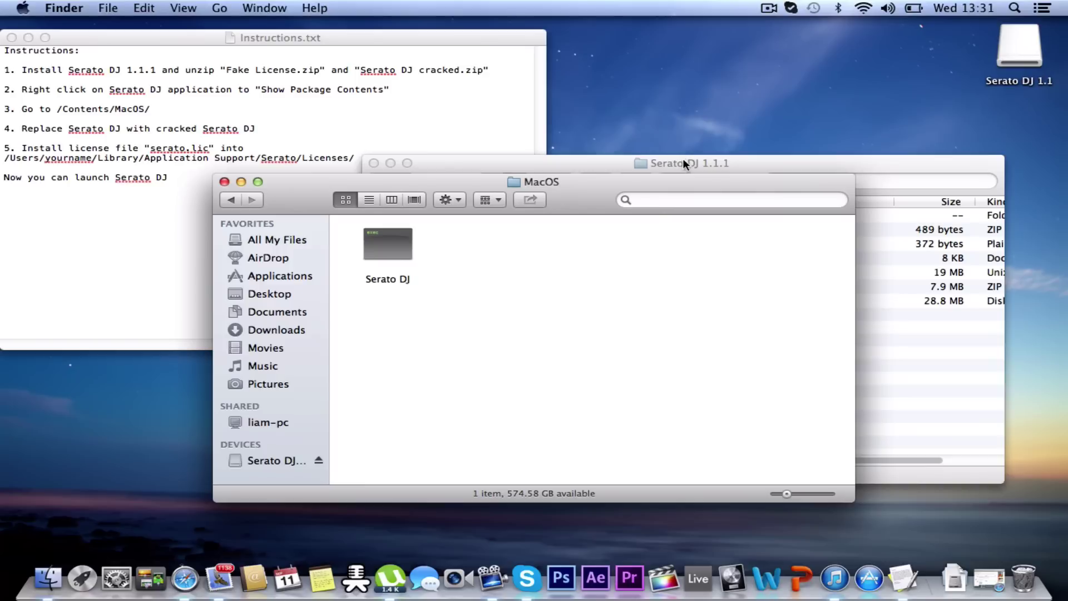
# - Copy the Serato DJ file from the Serato DJ 1.1.1 folder
pyautogui.moveTo(686, 163); pyautogui.dragTo(695, 81)
pyautogui.click(549, 191)
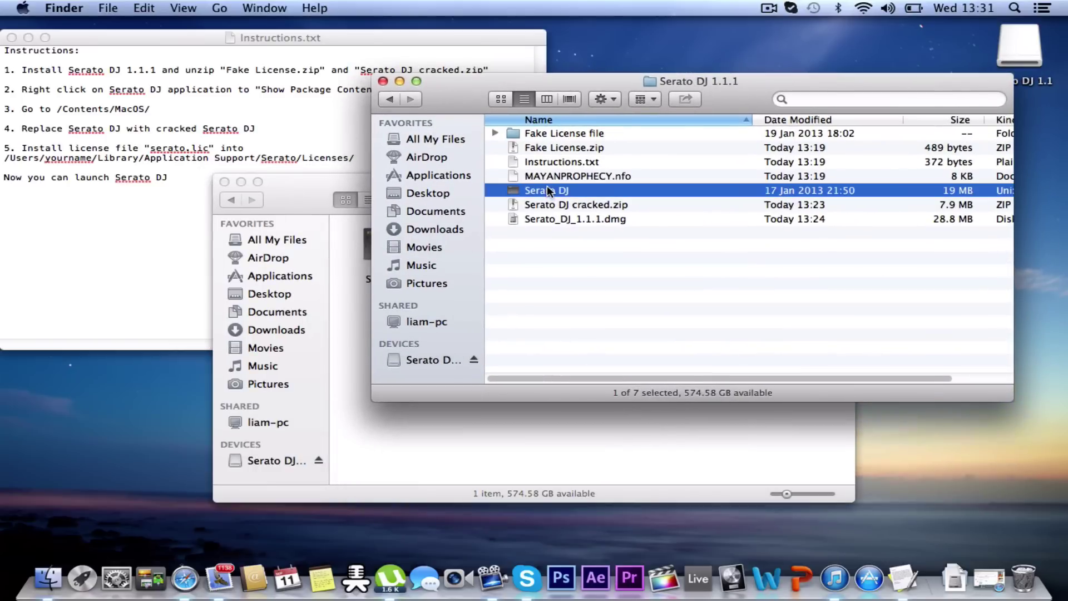
pyautogui.press('f')
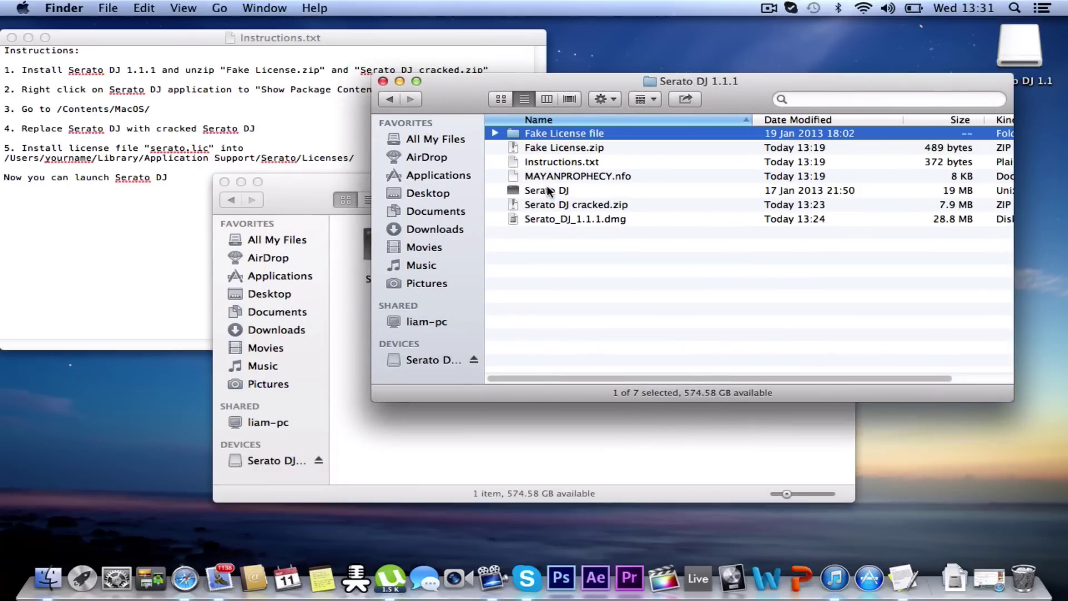
pyautogui.click(549, 191)
pyautogui.rightClick(549, 192)
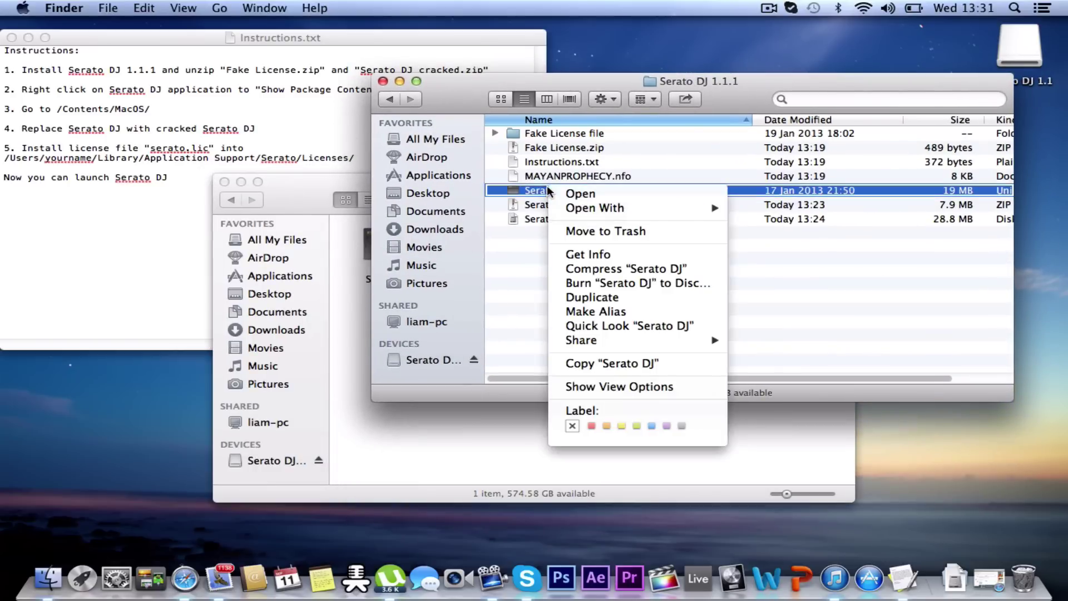
pyautogui.click(614, 362)
# - Paste it into MacOS, replacing the existing Serato DJ, then close the MacOS window
pyautogui.click(356, 330)
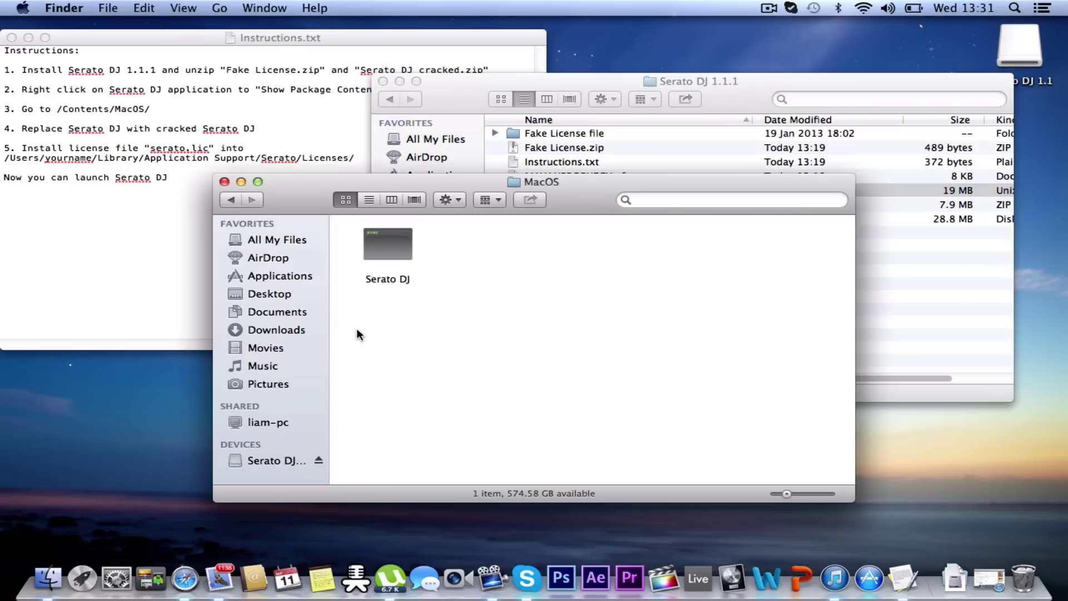
pyautogui.rightClick(425, 341)
pyautogui.click(498, 398)
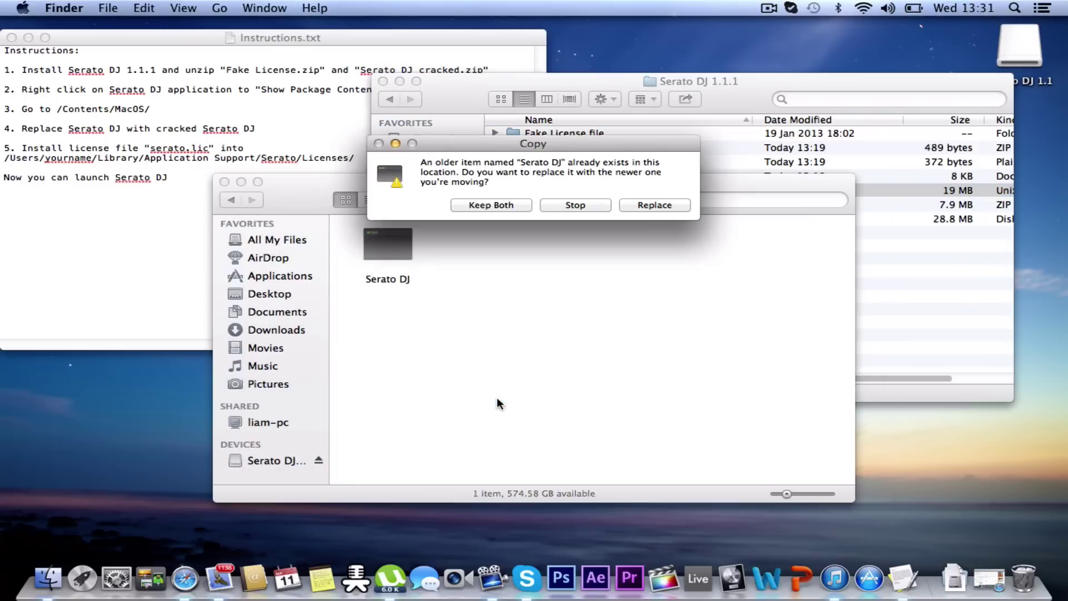
pyautogui.click(655, 205)
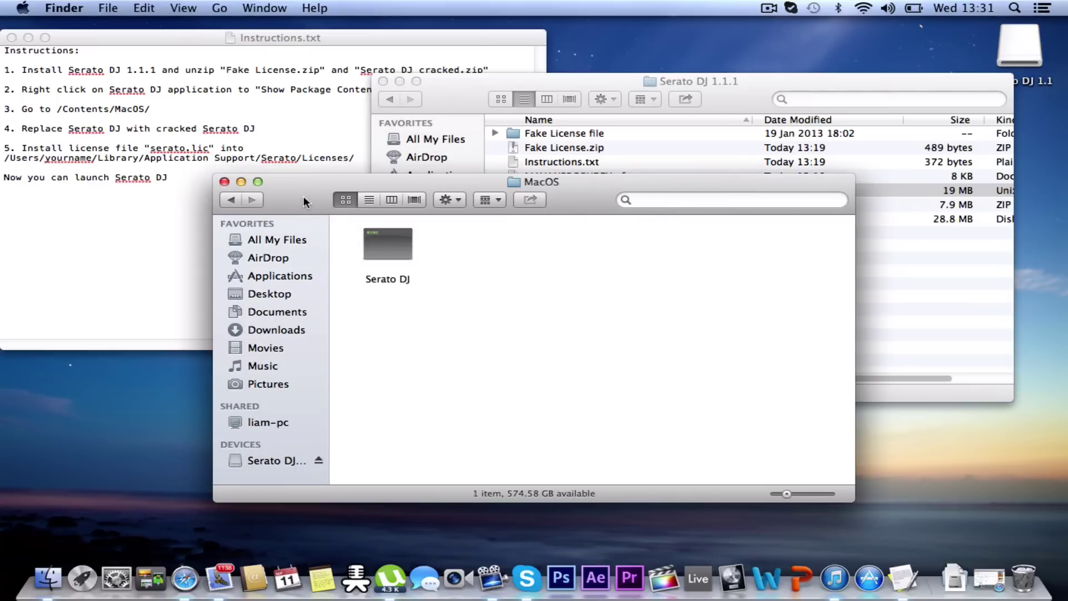
pyautogui.click(226, 183)
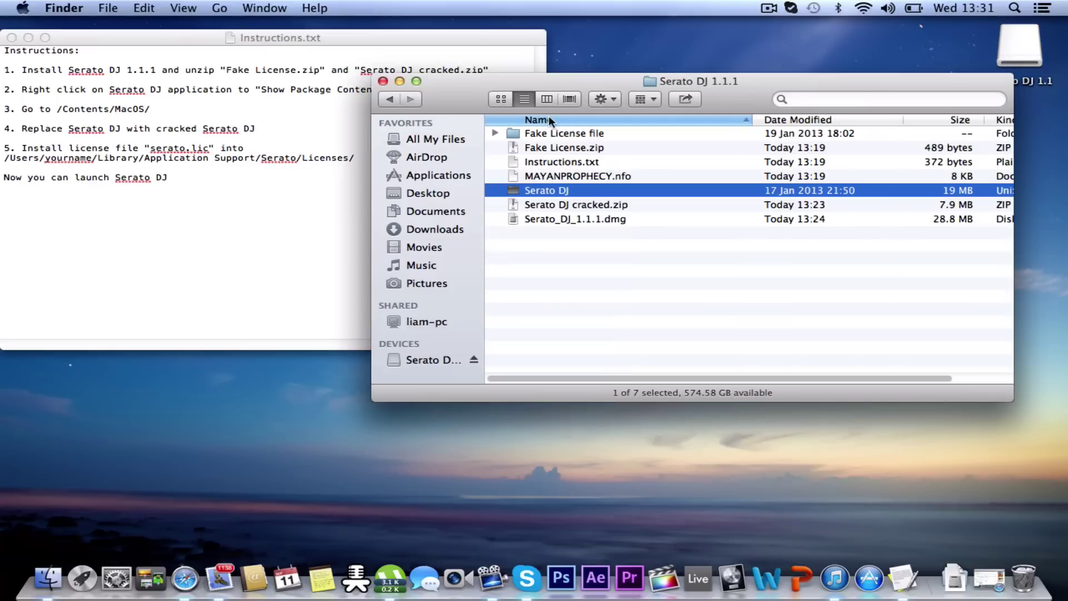
pyautogui.moveTo(463, 75); pyautogui.dragTo(504, 228)
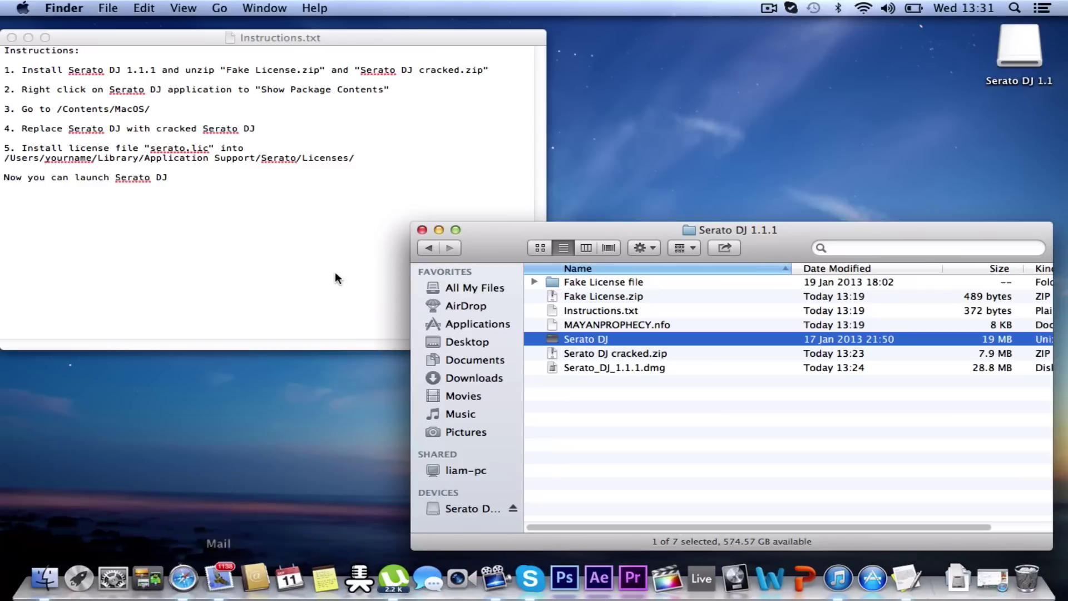
# - Scroll the torrent page comments and view the enlarged Go to Folder screenshot
pyautogui.click(302, 35)
pyautogui.moveTo(302, 36); pyautogui.dragTo(307, 31)
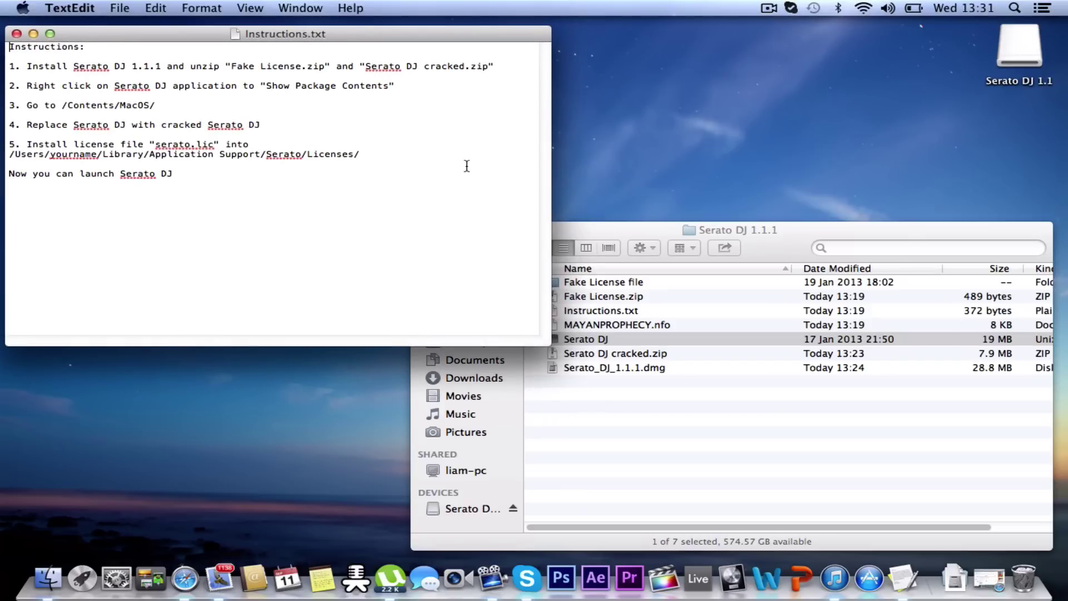
pyautogui.click(184, 589)
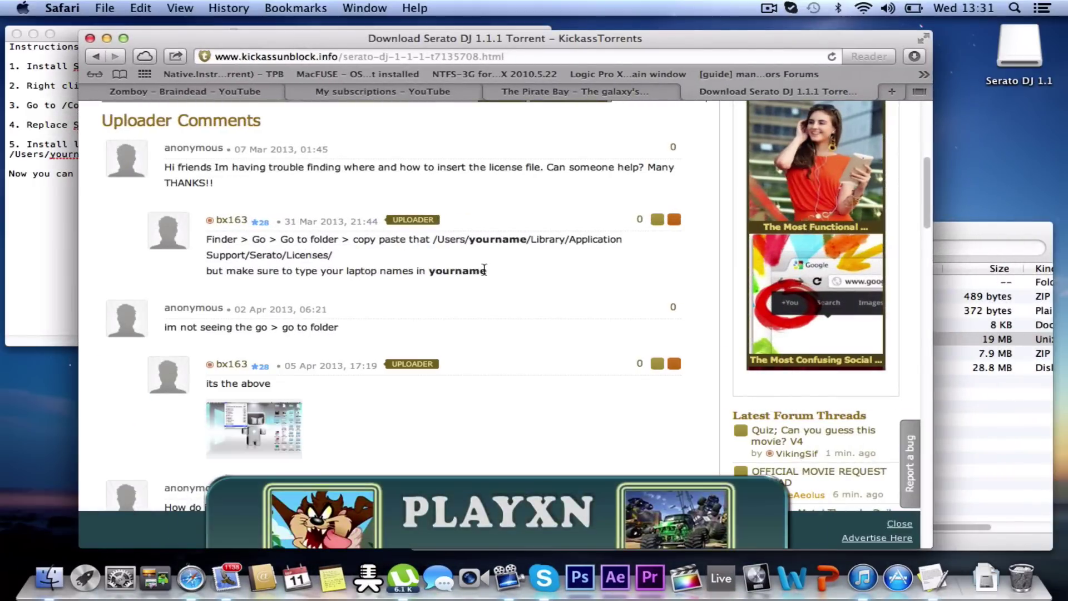
pyautogui.scroll(-3, 256, 330)
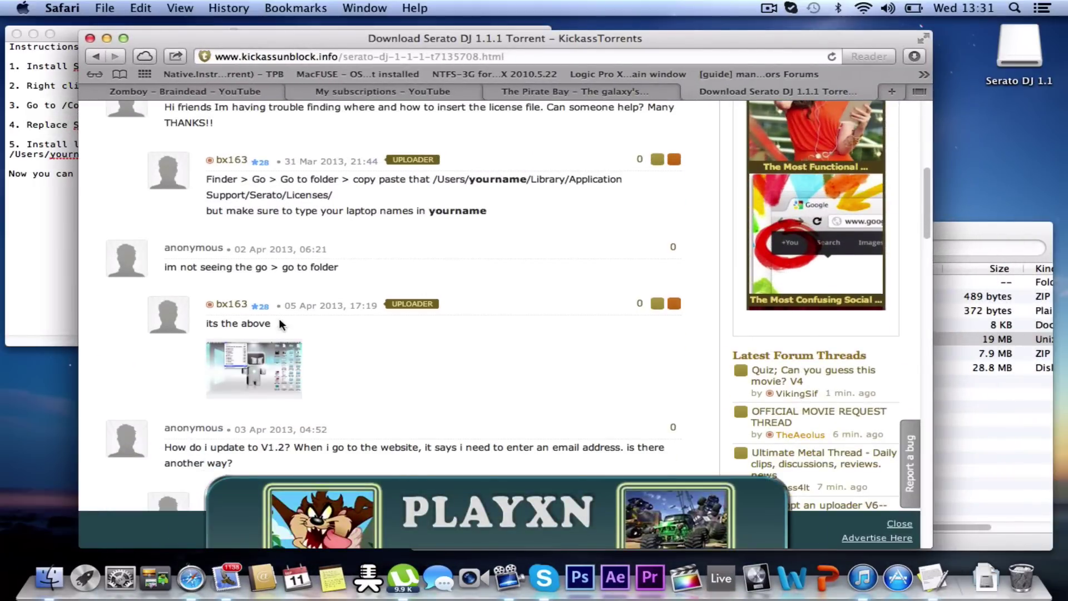
pyautogui.click(244, 373)
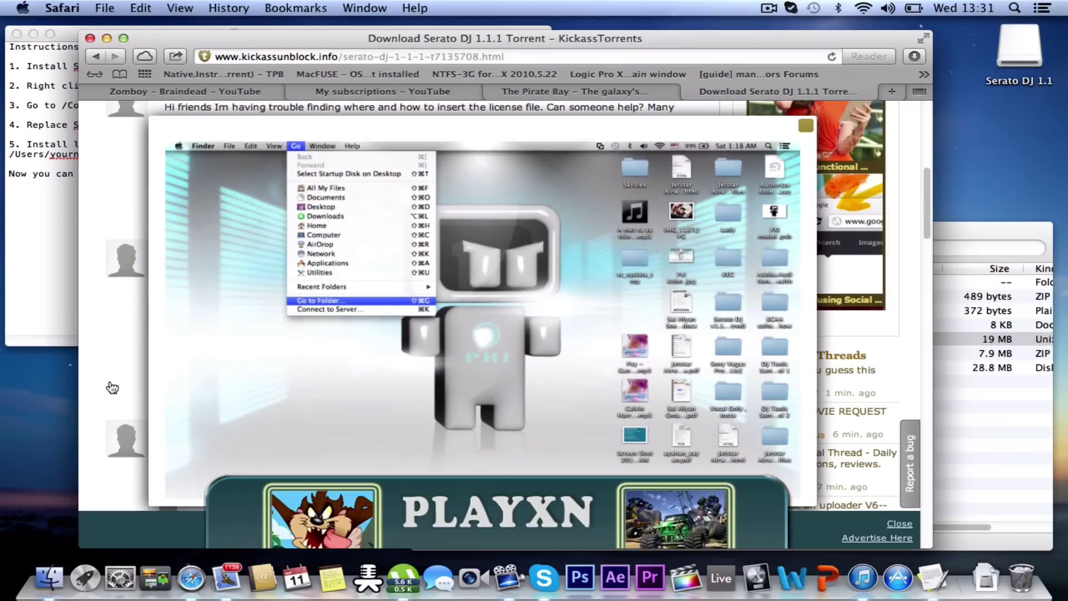
pyautogui.click(114, 378)
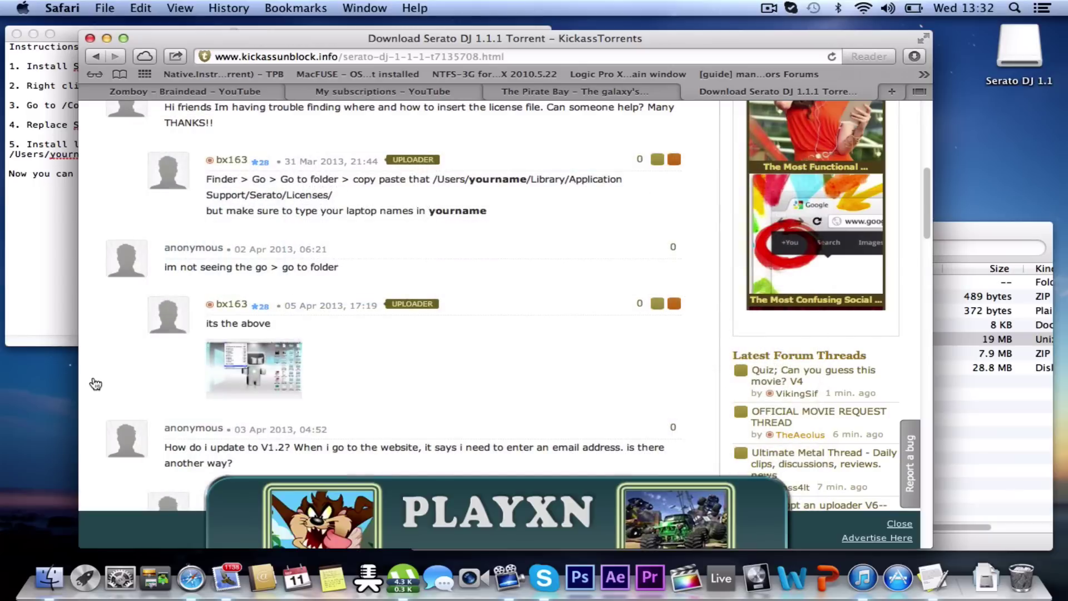
# - Open Go to Folder and copy the Serato Licenses path from the Safari comment
pyautogui.click(47, 425)
pyautogui.click(220, 9)
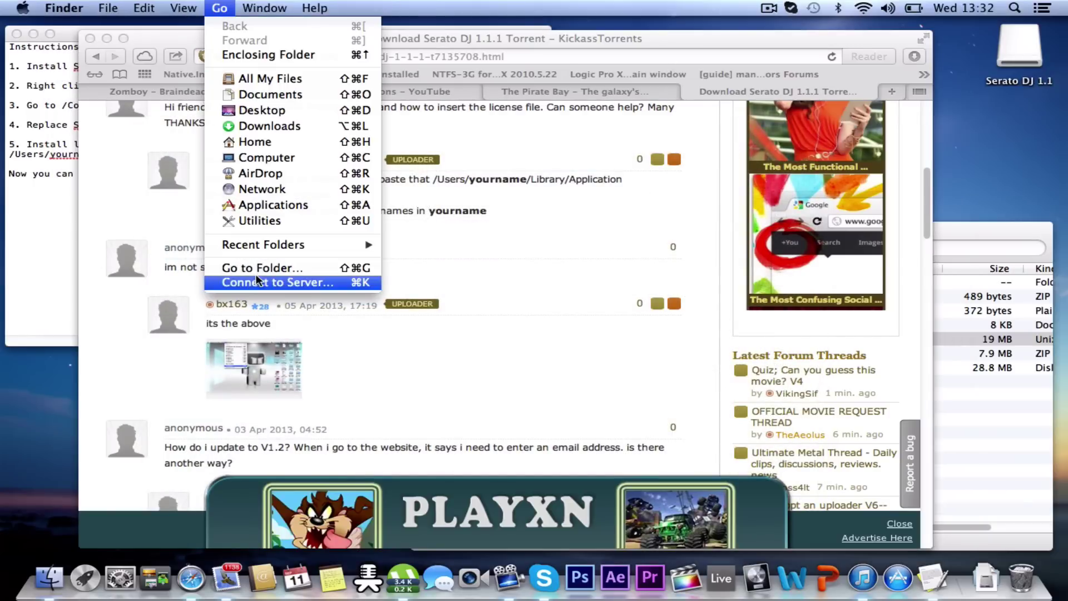
pyautogui.click(279, 268)
pyautogui.click(342, 210)
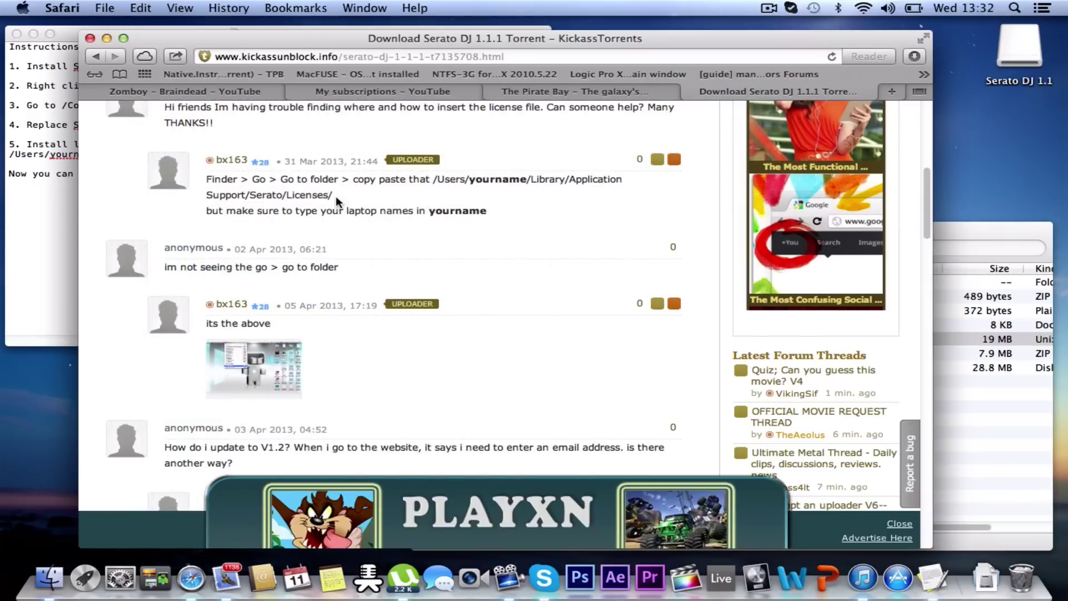
pyautogui.moveTo(336, 196); pyautogui.dragTo(433, 178)
pyautogui.press('super+c')
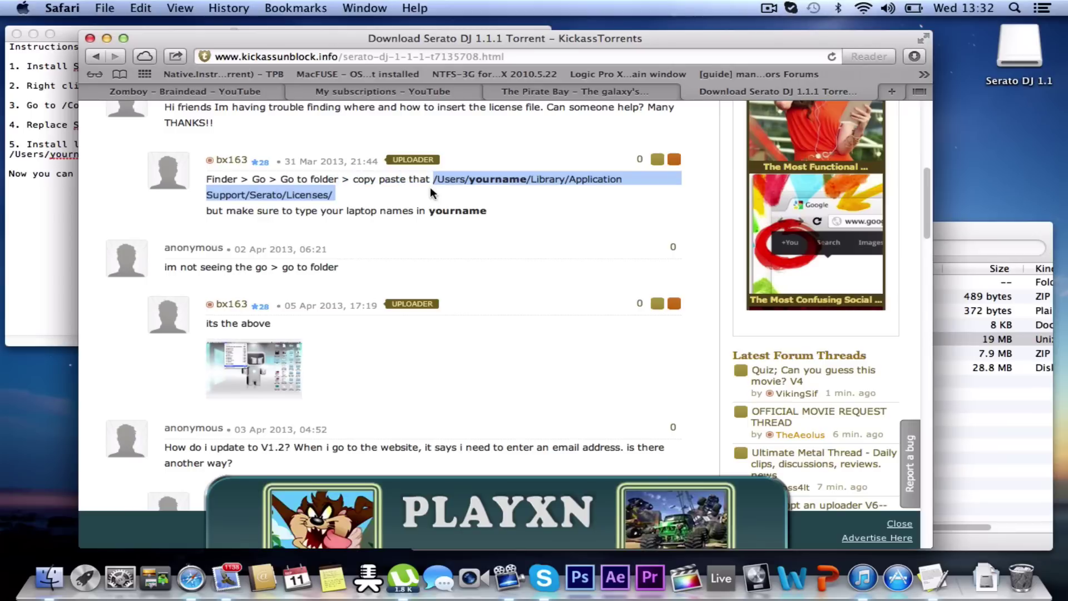
pyautogui.click(106, 39)
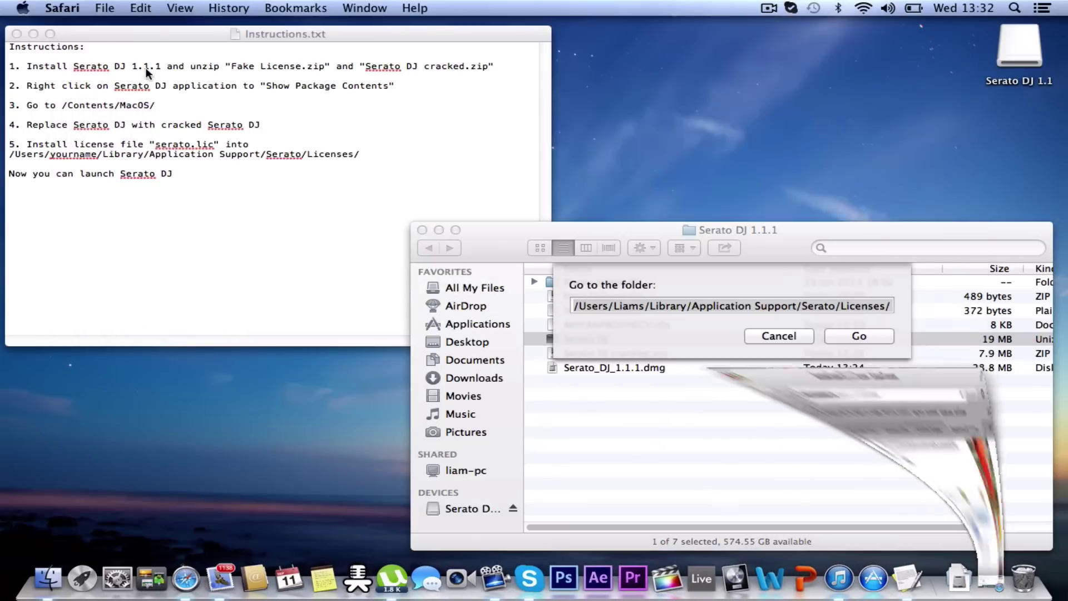
# - Paste the Licenses path, replacing yourname with the user's account name, and try Go
pyautogui.click(726, 304)
pyautogui.press('BackSpace')
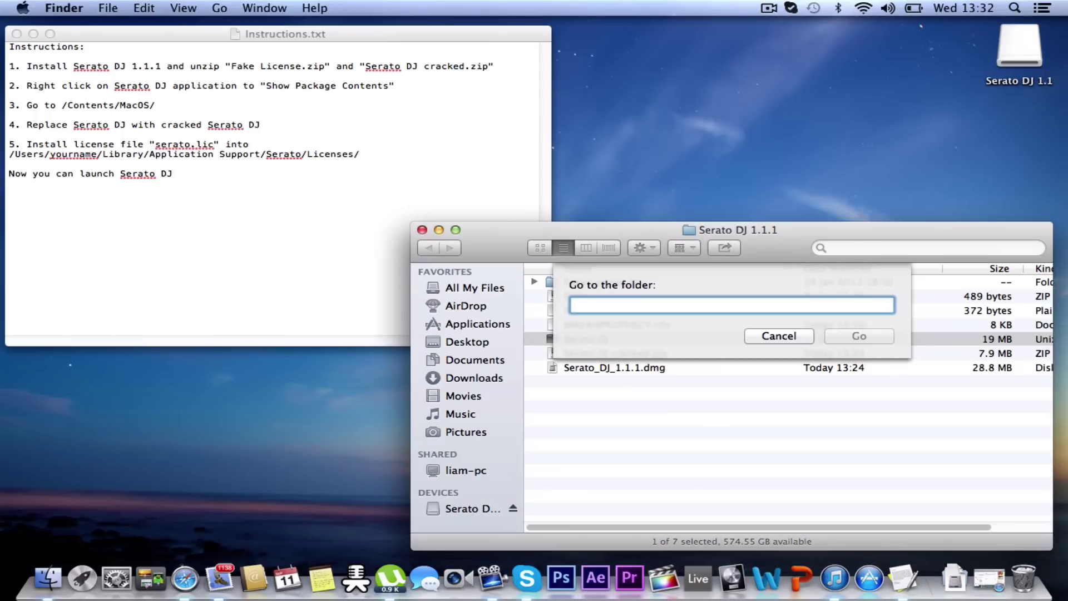
pyautogui.press('super+v')
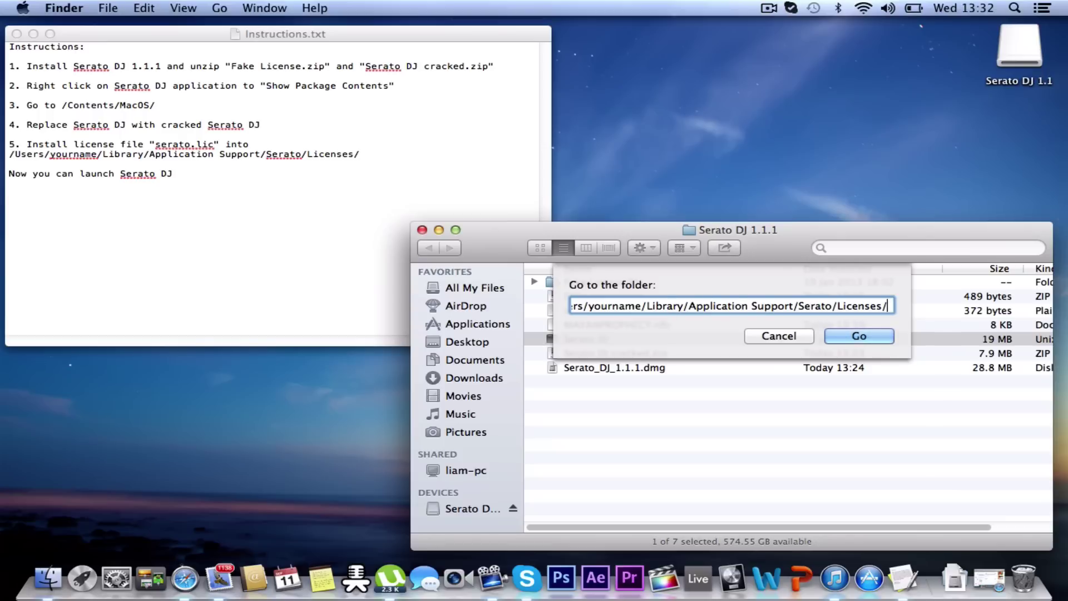
pyautogui.press('Left')
pyautogui.press('Left')
pyautogui.press('Left')
pyautogui.press('Left')
pyautogui.press('Left')
pyautogui.press('Left')
pyautogui.press('Left')
pyautogui.press('Left')
pyautogui.press('Left')
pyautogui.press('Left')
pyautogui.press('Left')
pyautogui.press('Left')
pyautogui.press('Left')
pyautogui.press('Left')
pyautogui.press('Left')
pyautogui.press('Left')
pyautogui.press('Left')
pyautogui.press('Left')
pyautogui.moveTo(641, 308); pyautogui.dragTo(588, 308)
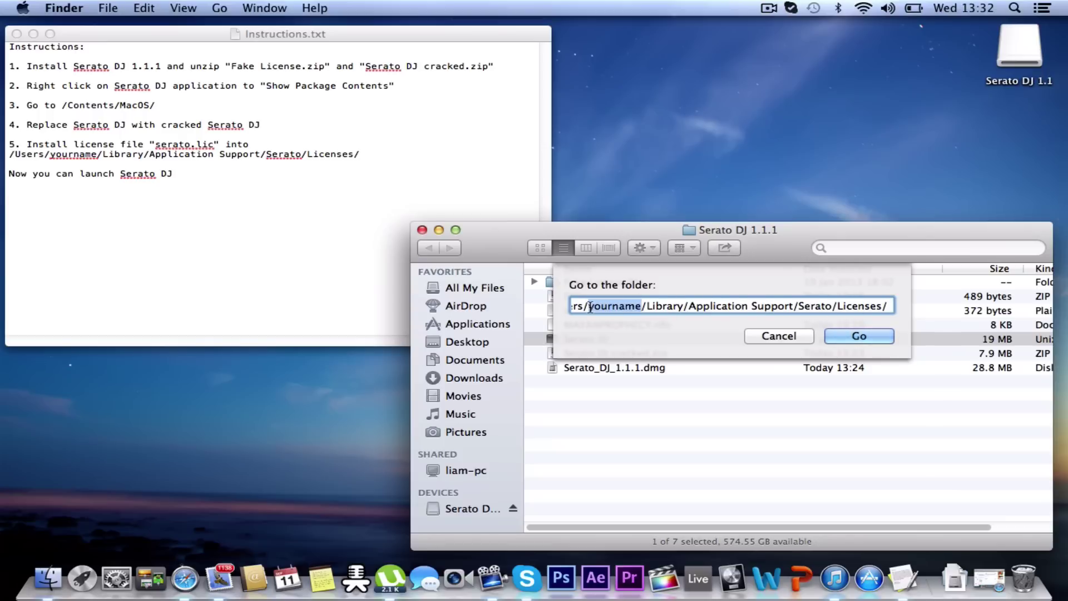
pyautogui.write('Liams')
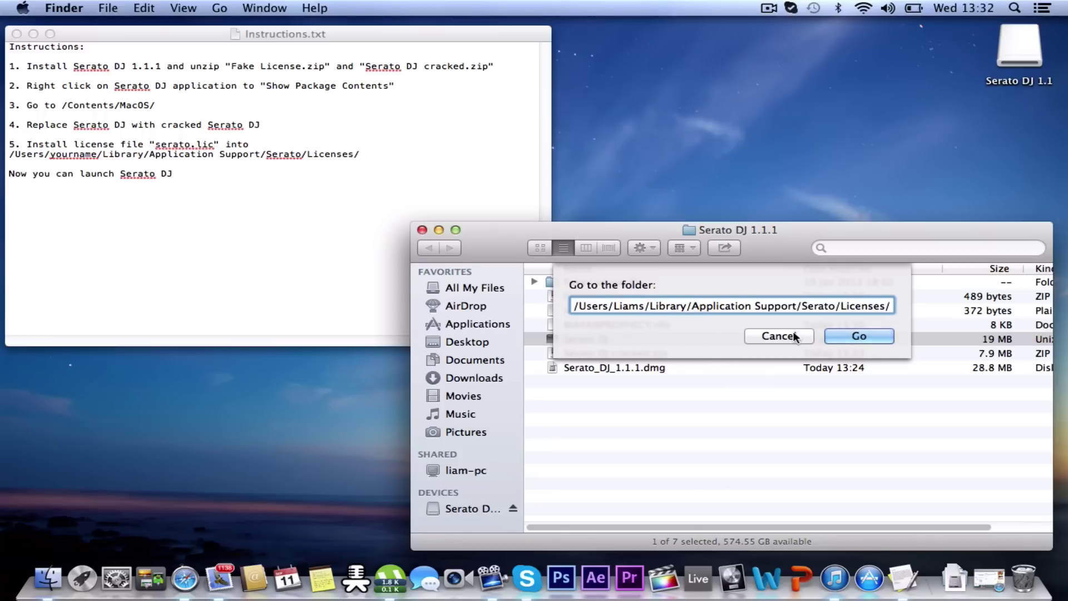
pyautogui.click(859, 337)
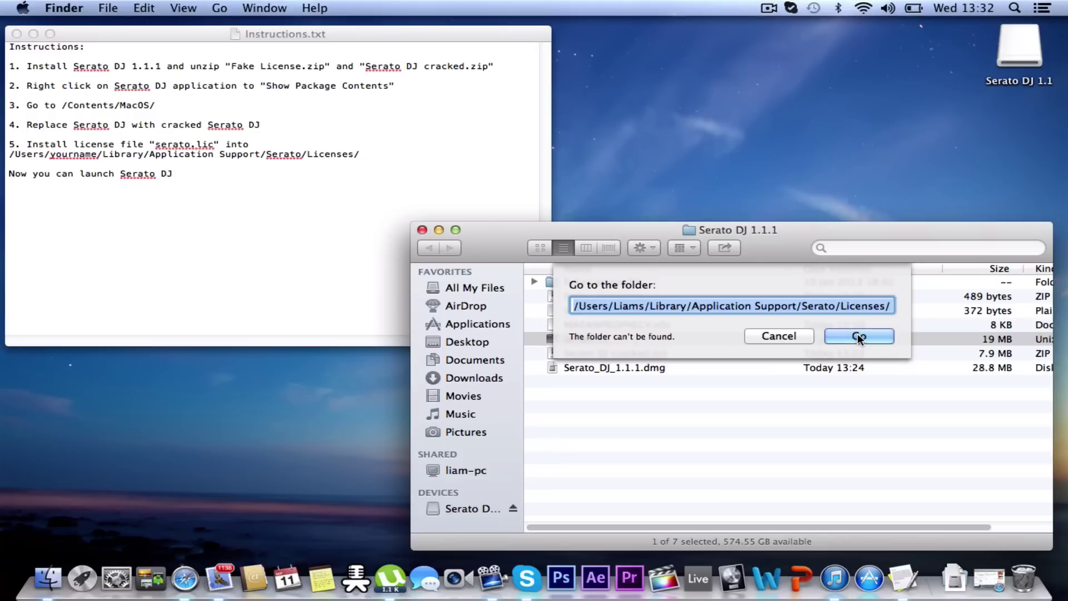
pyautogui.click(640, 305)
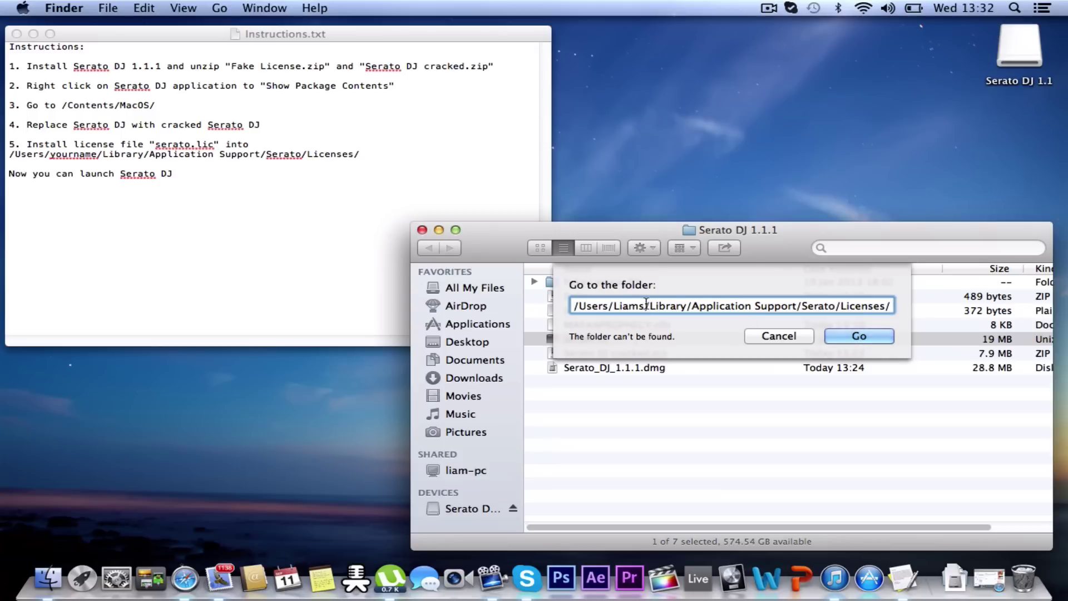
pyautogui.press('BackSpace')
pyautogui.click(849, 335)
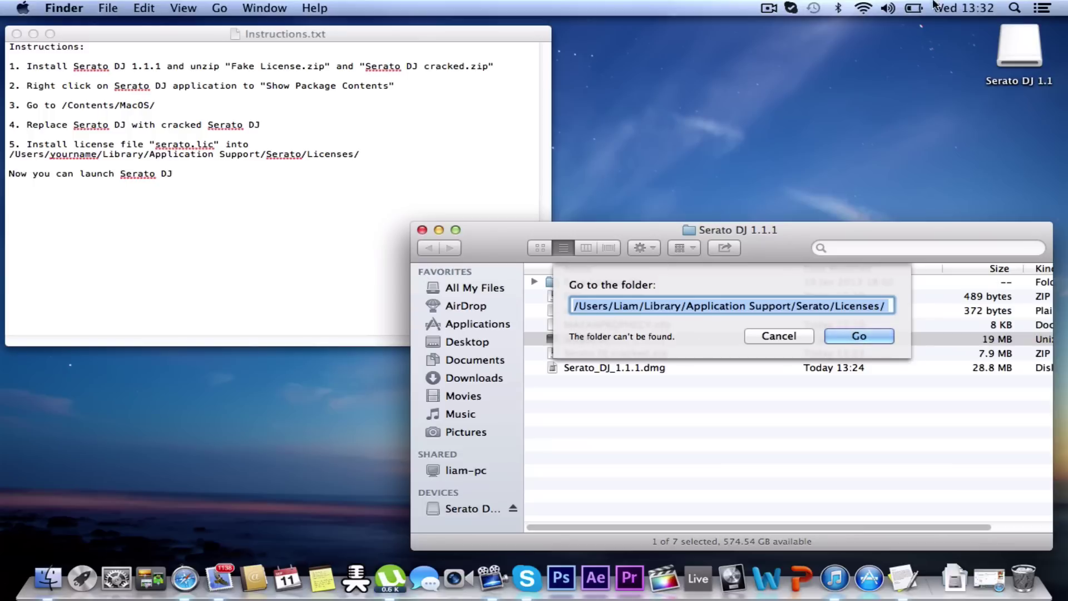
pyautogui.click(769, 8)
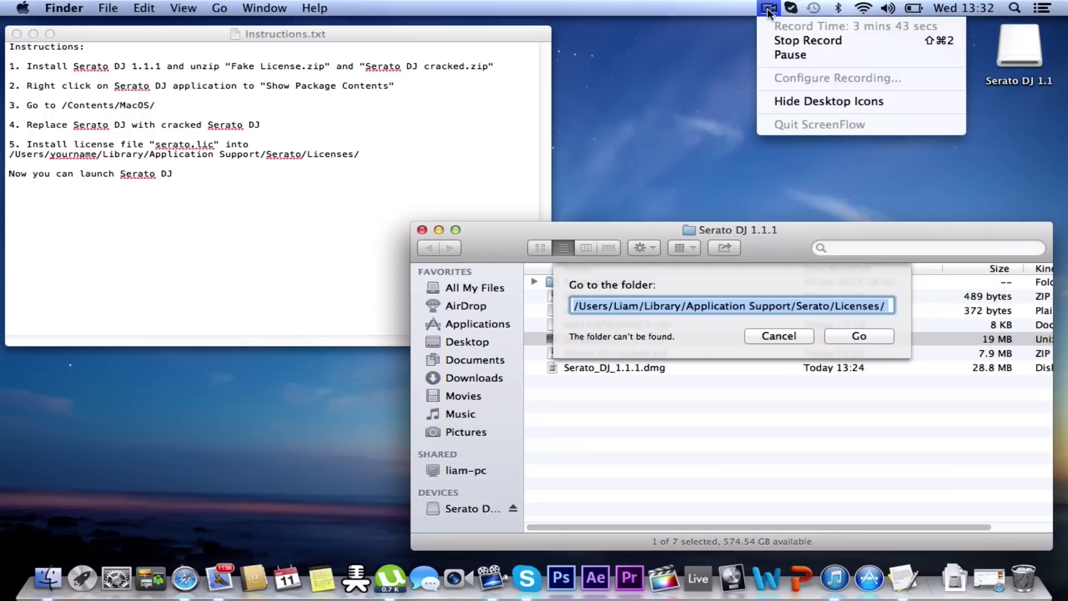
# - Scroll to the comment saying the Licenses folder appears after first launching Serato DJ
pyautogui.click(792, 58)
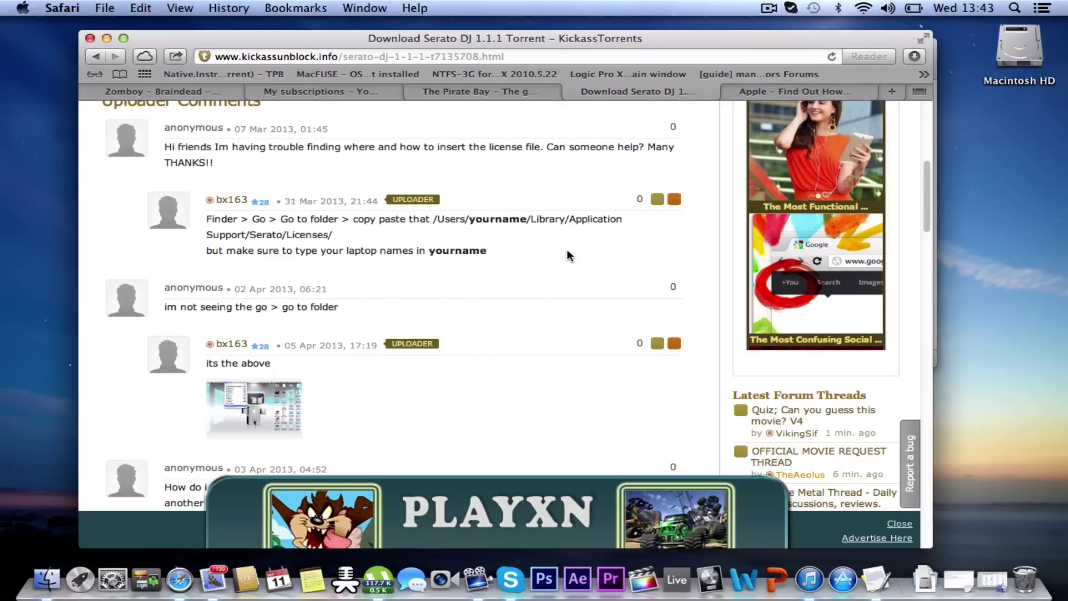
pyautogui.press('Down')
pyautogui.press('Down')
pyautogui.press('Down')
pyautogui.press('Down')
pyautogui.press('Down')
pyautogui.press('Down')
pyautogui.press('Down')
pyautogui.press('Down')
pyautogui.press('Down')
pyautogui.press('Down')
pyautogui.press('Down')
pyautogui.press('Down')
pyautogui.press('Down')
pyautogui.press('Down')
pyautogui.press('Down')
pyautogui.press('Down')
pyautogui.press('Down')
pyautogui.press('Down')
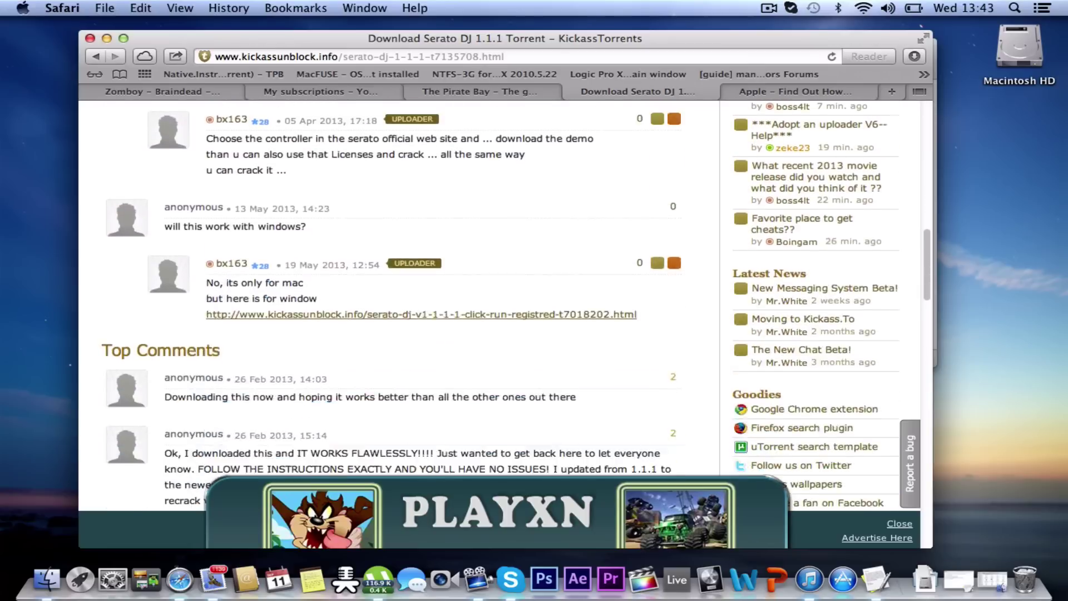
pyautogui.press('Down')
pyautogui.press('Down')
pyautogui.press('Down')
pyautogui.press('Down')
pyautogui.press('Down')
pyautogui.press('Down')
pyautogui.press('Down')
pyautogui.press('Down')
pyautogui.press('Down')
pyautogui.press('Down')
pyautogui.press('Down')
pyautogui.press('Down')
pyautogui.press('Down')
pyautogui.press('Down')
pyautogui.press('Down')
pyautogui.press('Down')
pyautogui.press('Down')
pyautogui.press('Down')
pyautogui.press('Down')
pyautogui.press('Down')
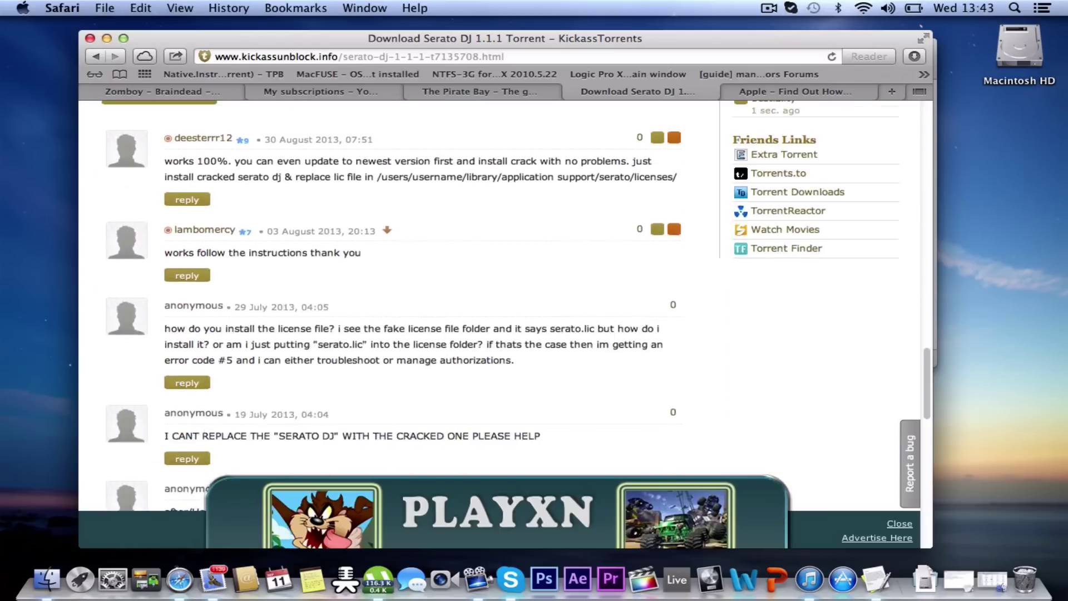
pyautogui.press('Down')
pyautogui.press('Down')
pyautogui.press('Down')
pyautogui.press('Down')
pyautogui.press('Down')
pyautogui.press('Down')
pyautogui.press('Up')
pyautogui.press('Up')
pyautogui.press('Up')
pyautogui.press('Down')
pyautogui.press('Down')
pyautogui.press('Down')
pyautogui.press('Down')
pyautogui.press('Down')
pyautogui.press('Down')
pyautogui.press('Down')
pyautogui.press('Down')
pyautogui.press('Down')
pyautogui.press('Down')
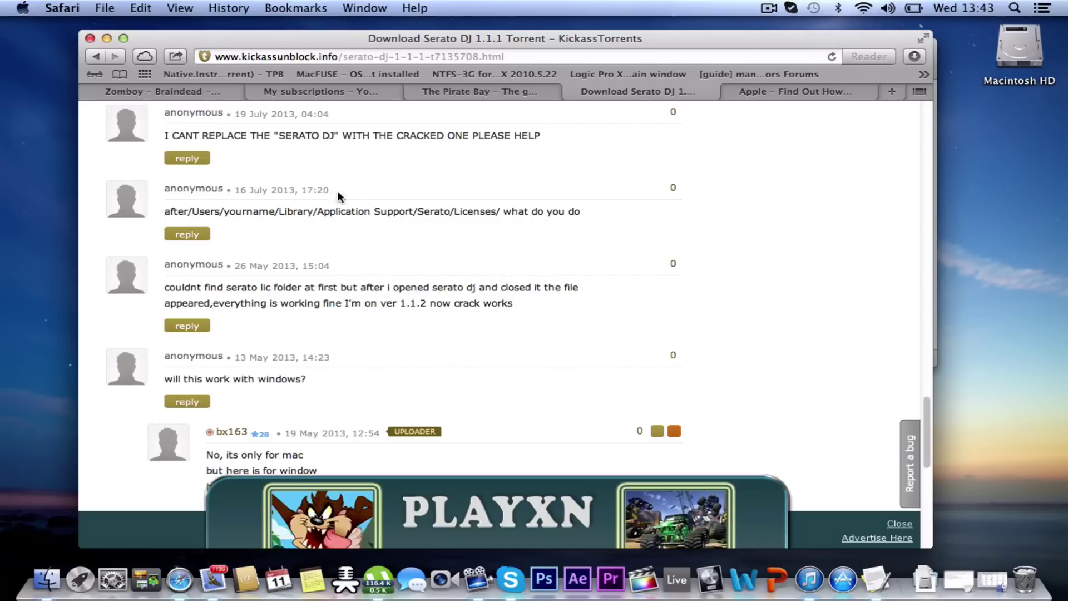
pyautogui.click(107, 38)
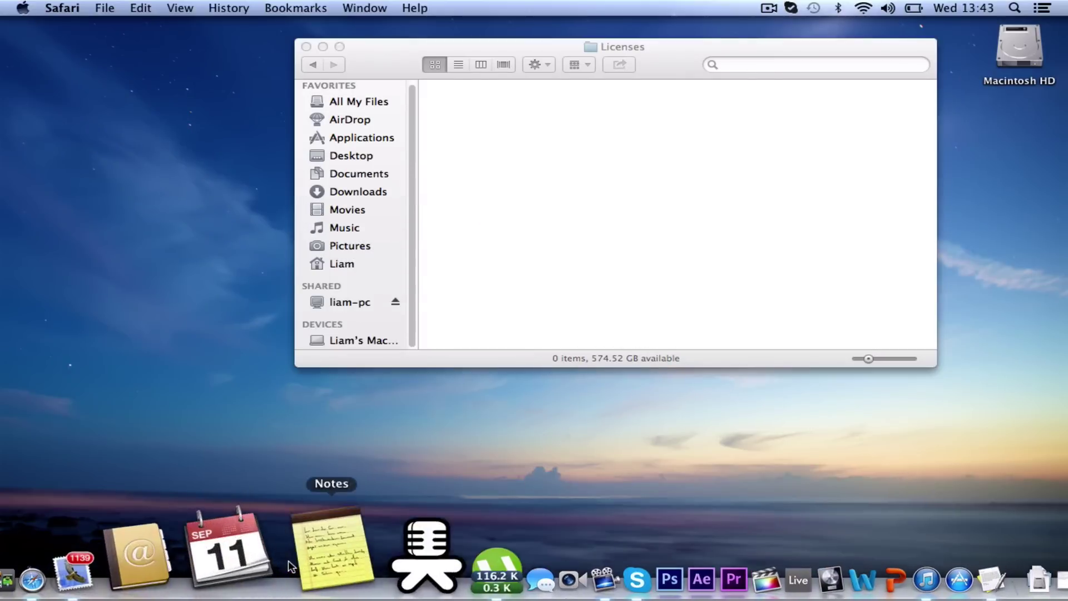
pyautogui.click(1015, 8)
pyautogui.write('serato')
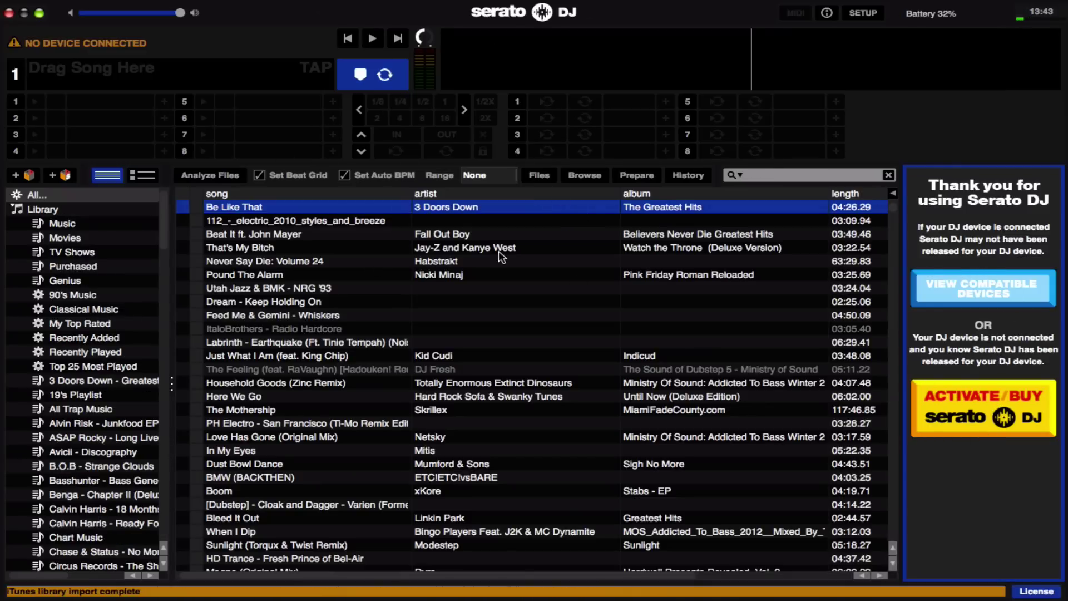
pyautogui.click(10, 13)
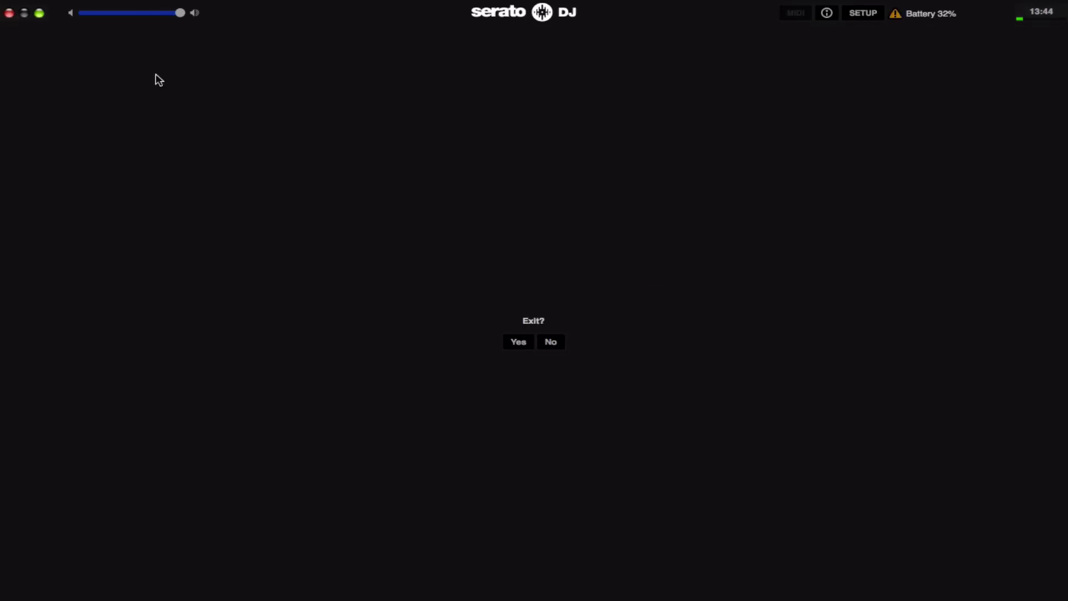
pyautogui.click(510, 336)
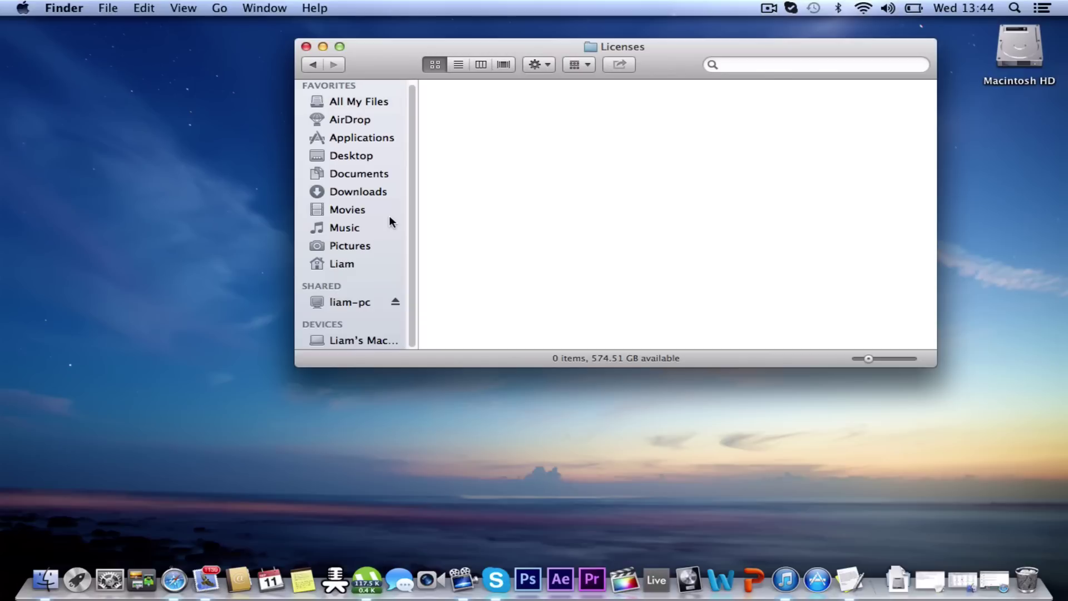
# - Show the home folder, toggling its Sidebar entry off and on in Finder Preferences
pyautogui.click(337, 264)
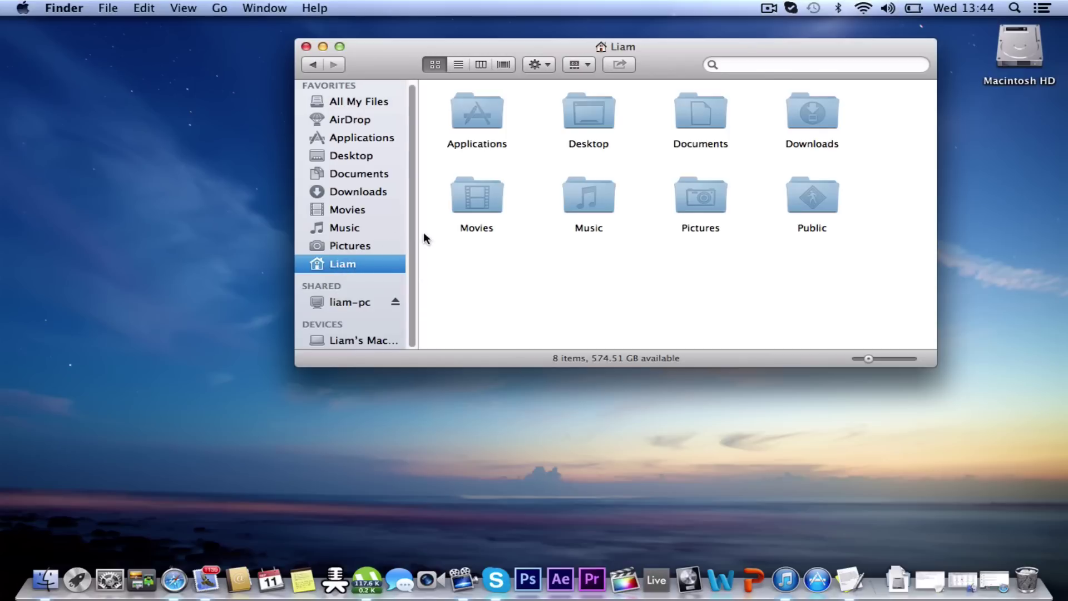
pyautogui.click(23, 7)
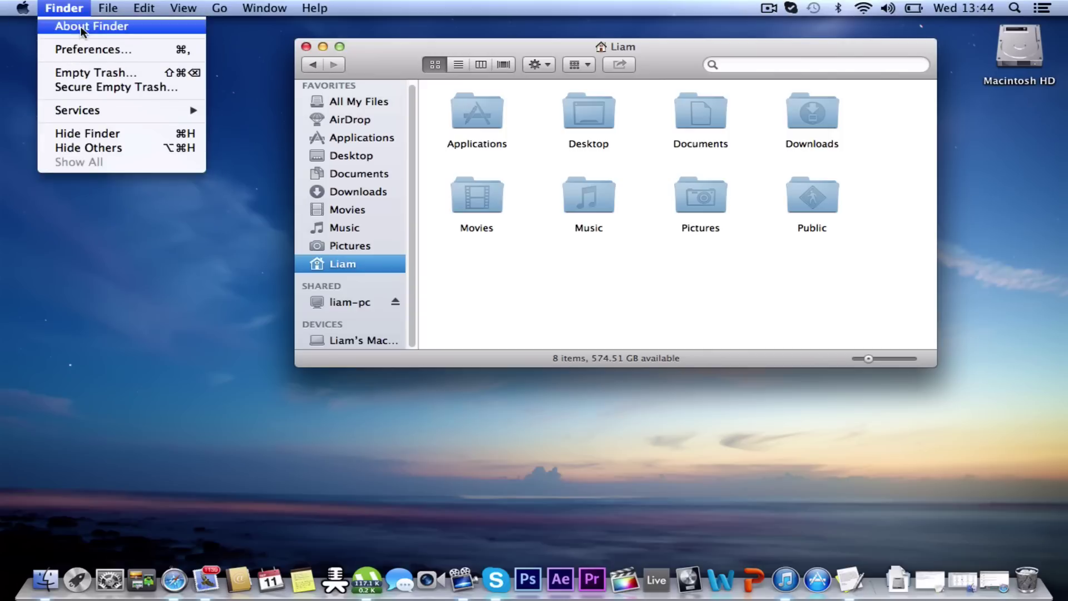
pyautogui.click(72, 48)
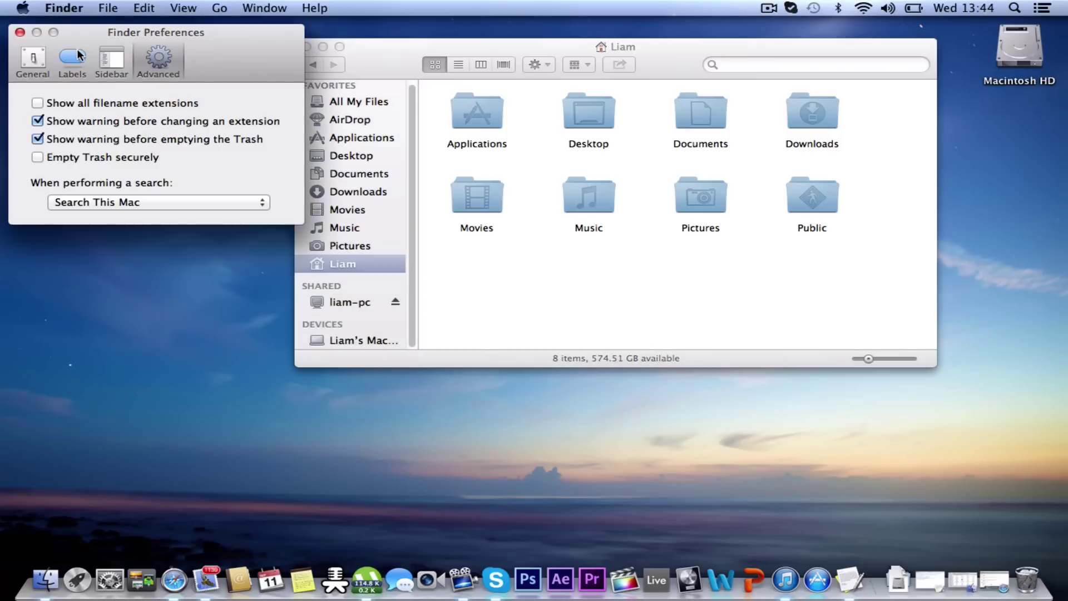
pyautogui.click(105, 58)
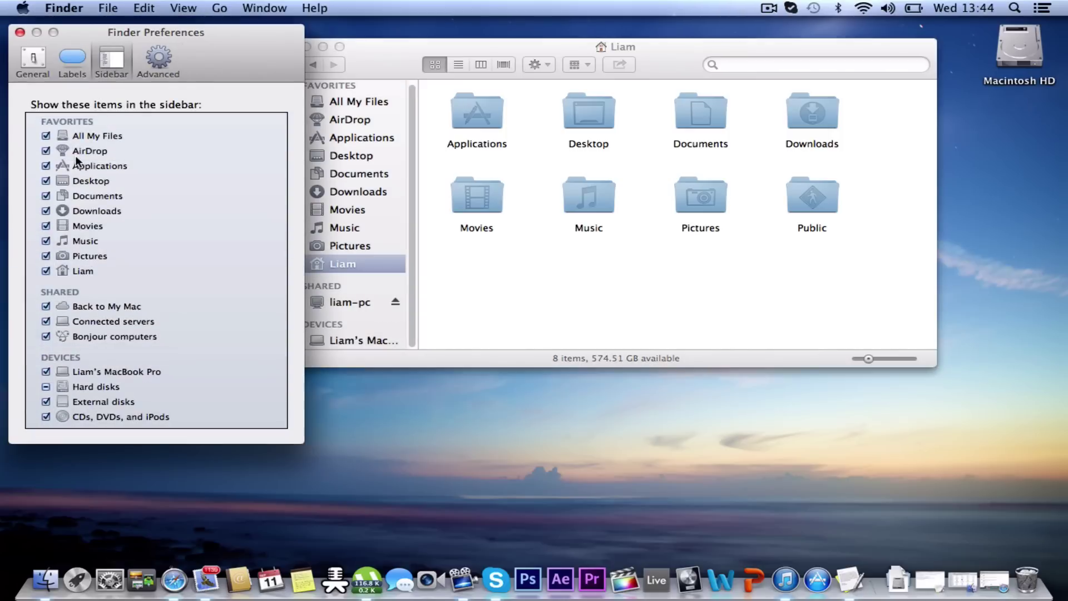
pyautogui.click(46, 272)
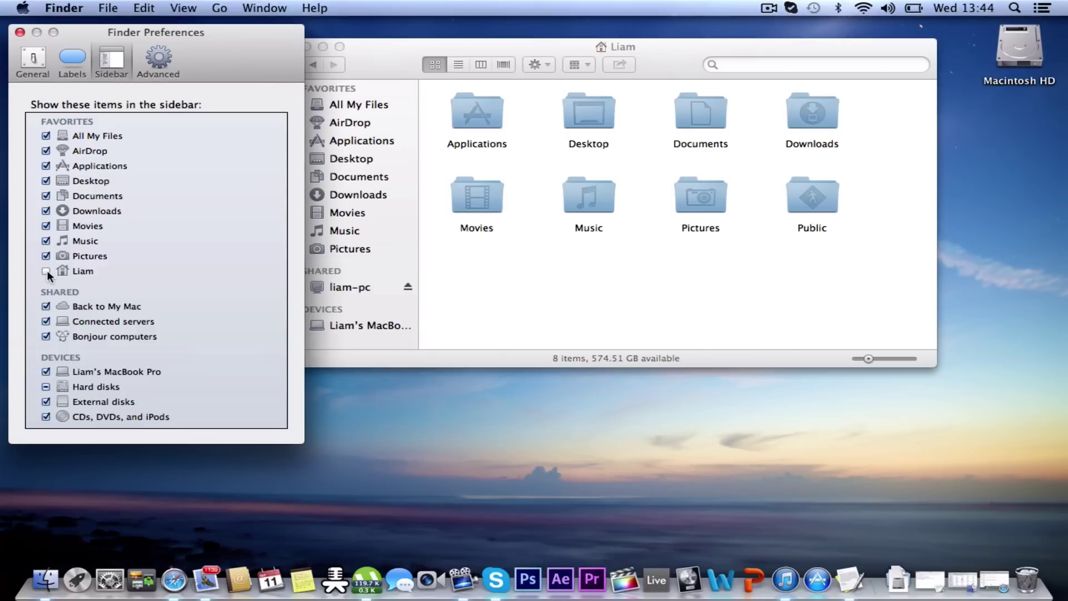
pyautogui.click(46, 272)
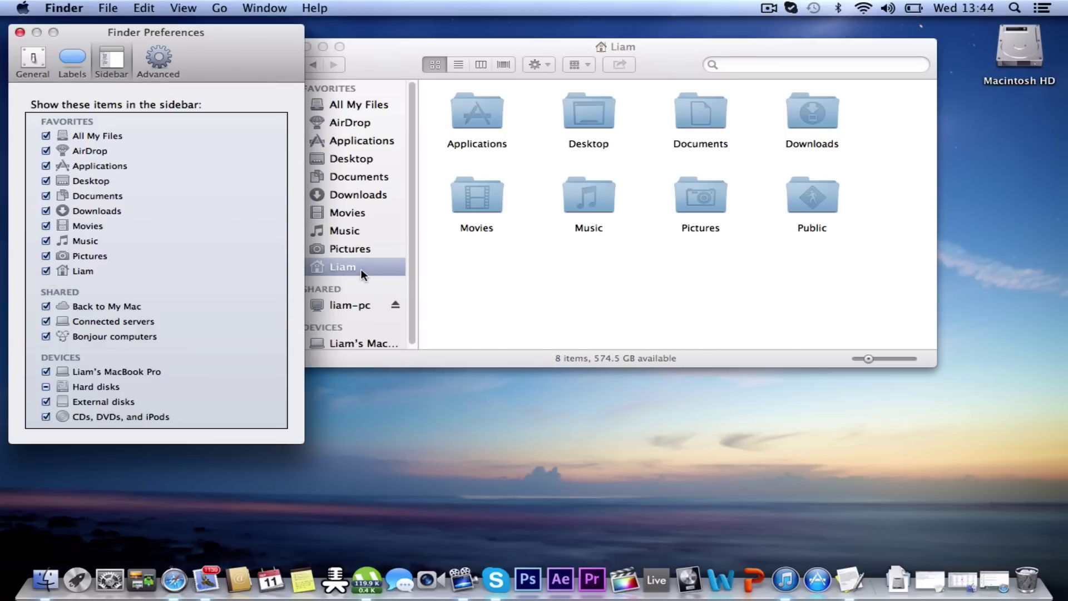
pyautogui.click(20, 33)
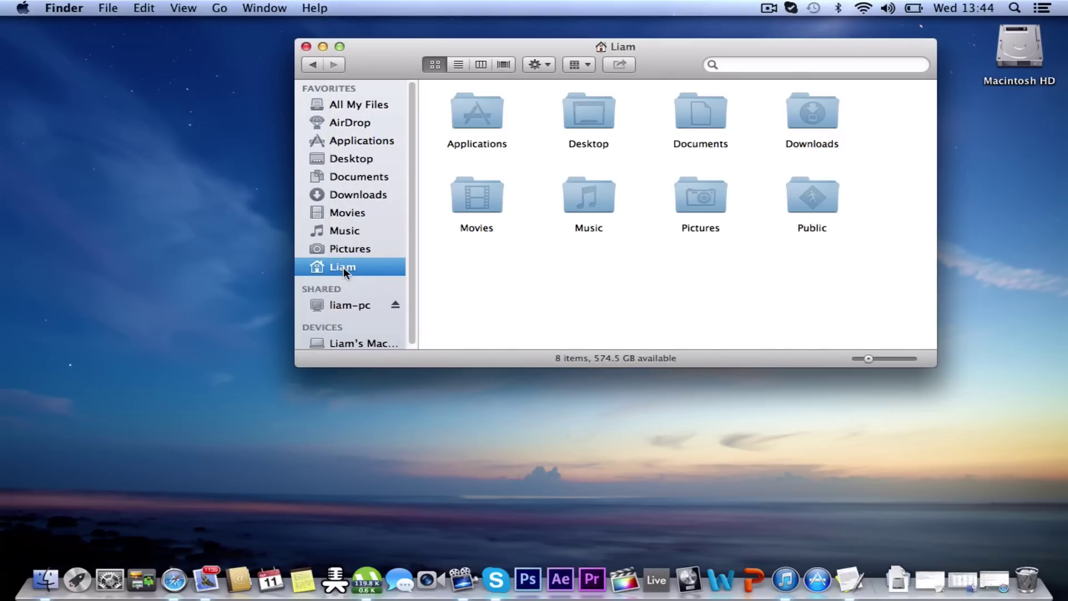
# - Go to Library/Application Support/Serato/Licenses using the user's account name, opening the empty folder
pyautogui.doubleClick(473, 106)
pyautogui.click(313, 63)
pyautogui.click(219, 8)
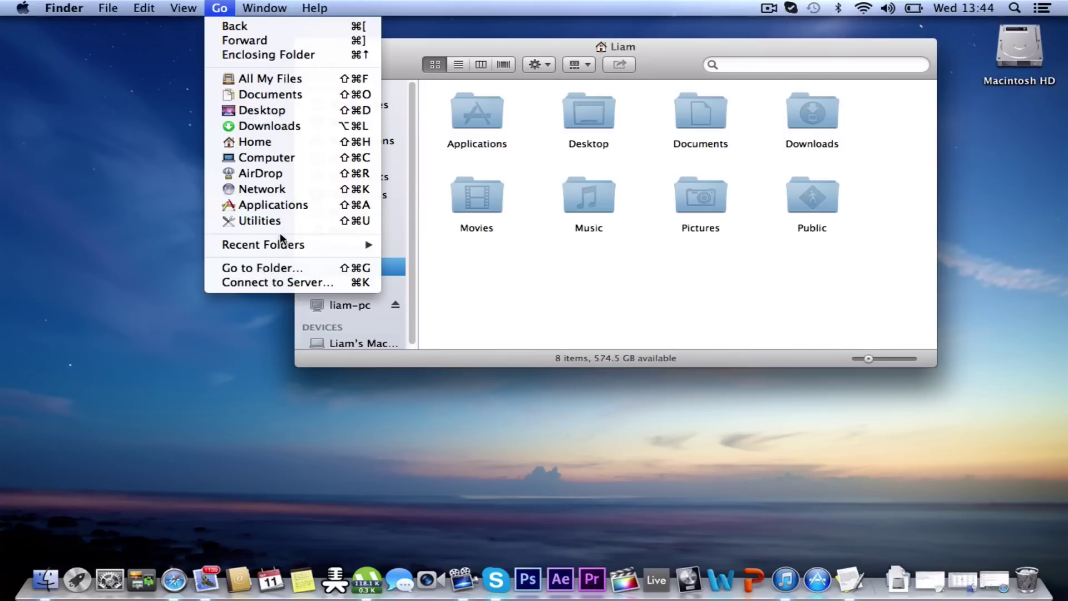
pyautogui.click(264, 266)
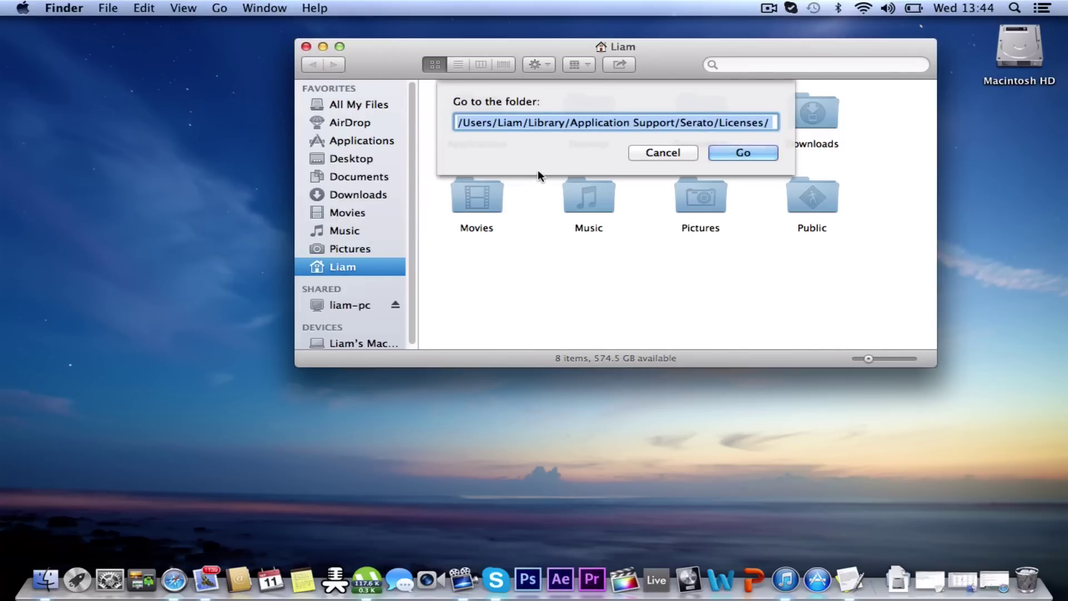
pyautogui.press('super+v')
pyautogui.press('Left')
pyautogui.press('Left')
pyautogui.press('Left')
pyautogui.press('Left')
pyautogui.press('Left')
pyautogui.press('Left')
pyautogui.press('Left')
pyautogui.press('Left')
pyautogui.press('Left')
pyautogui.press('Left')
pyautogui.press('Left')
pyautogui.press('Left')
pyautogui.press('Left')
pyautogui.press('Left')
pyautogui.press('Left')
pyautogui.press('Left')
pyautogui.press('Left')
pyautogui.press('Left')
pyautogui.press('Left')
pyautogui.press('Left')
pyautogui.press('Left')
pyautogui.press('Left')
pyautogui.press('Left')
pyautogui.press('Left')
pyautogui.press('Left')
pyautogui.press('Left')
pyautogui.press('Left')
pyautogui.press('Left')
pyautogui.press('Left')
pyautogui.press('Left')
pyautogui.press('Left')
pyautogui.press('Left')
pyautogui.press('Left')
pyautogui.press('Left')
pyautogui.press('Left')
pyautogui.press('Left')
pyautogui.press('Left')
pyautogui.press('Left')
pyautogui.press('Left')
pyautogui.press('Left')
pyautogui.press('Left')
pyautogui.press('BackSpace')
pyautogui.press('BackSpace')
pyautogui.press('BackSpace')
pyautogui.press('BackSpace')
pyautogui.press('BackSpace')
pyautogui.press('BackSpace')
pyautogui.press('BackSpace')
pyautogui.press('BackSpace')
pyautogui.write('Liam')
pyautogui.click(737, 148)
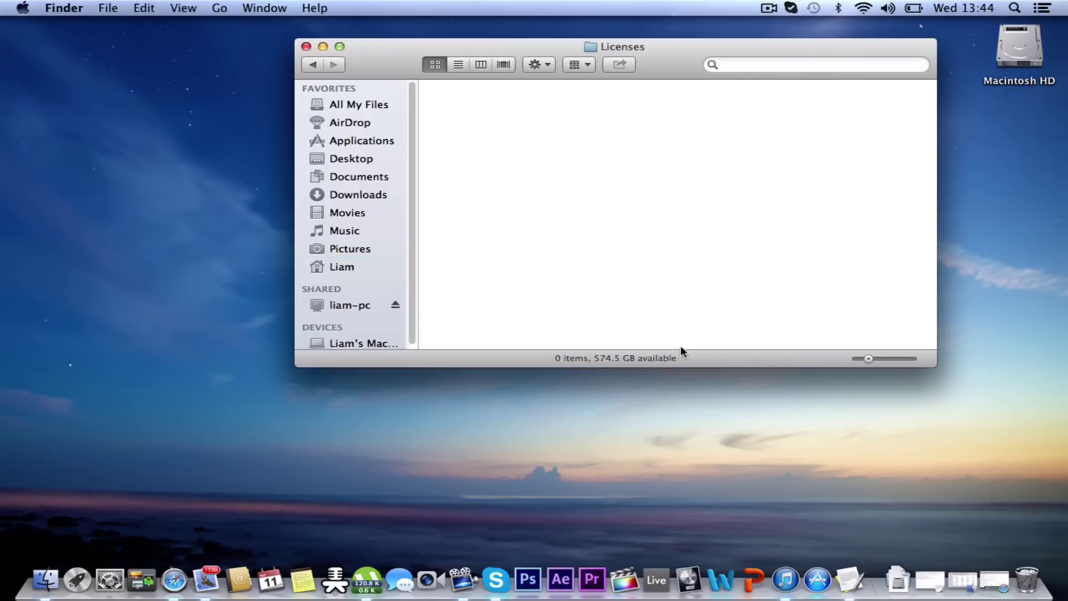
# - Open Instructions.txt, reposition the Licenses window, and clear the Library search in the restored window
pyautogui.click(848, 573)
pyautogui.click(690, 77)
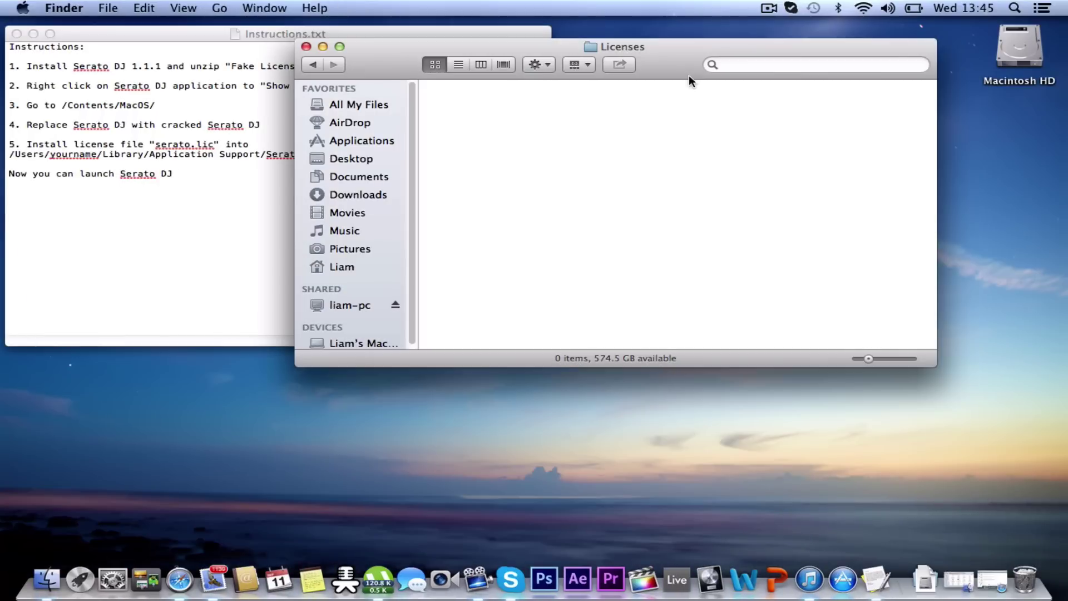
pyautogui.moveTo(689, 76); pyautogui.dragTo(742, 203)
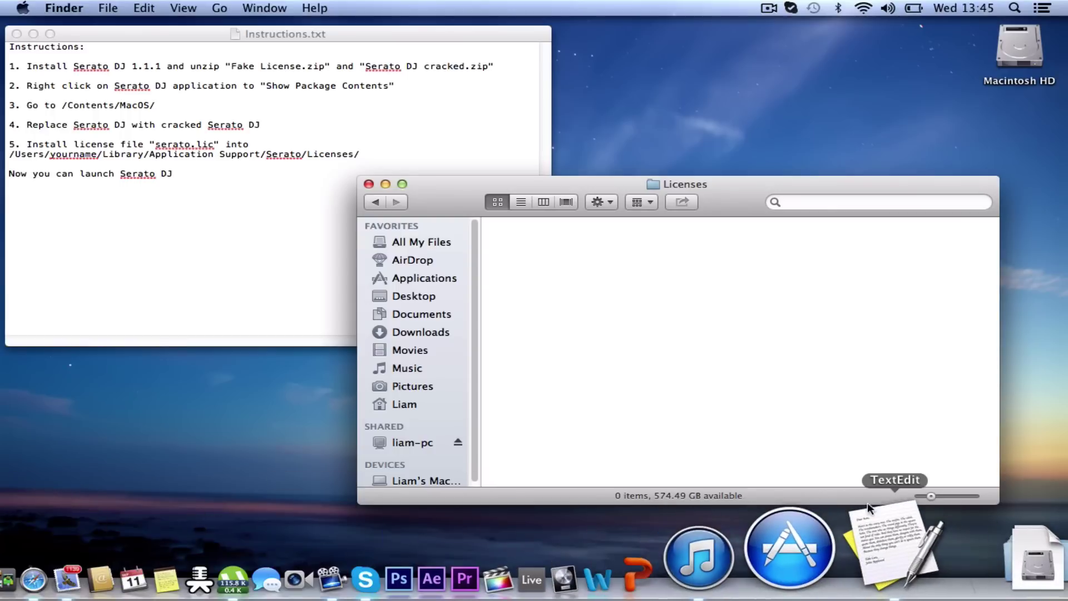
pyautogui.click(972, 523)
pyautogui.click(689, 44)
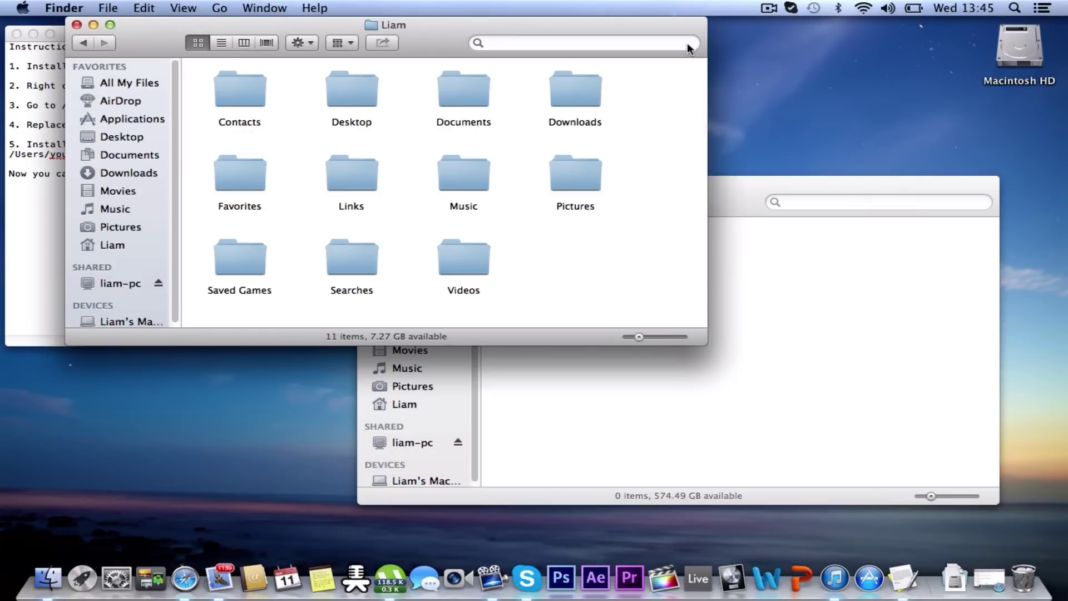
# - Copy serato.lic from Downloads > Serato DJ 1.1.1 > Fake License file into the Licenses folder
pyautogui.click(112, 171)
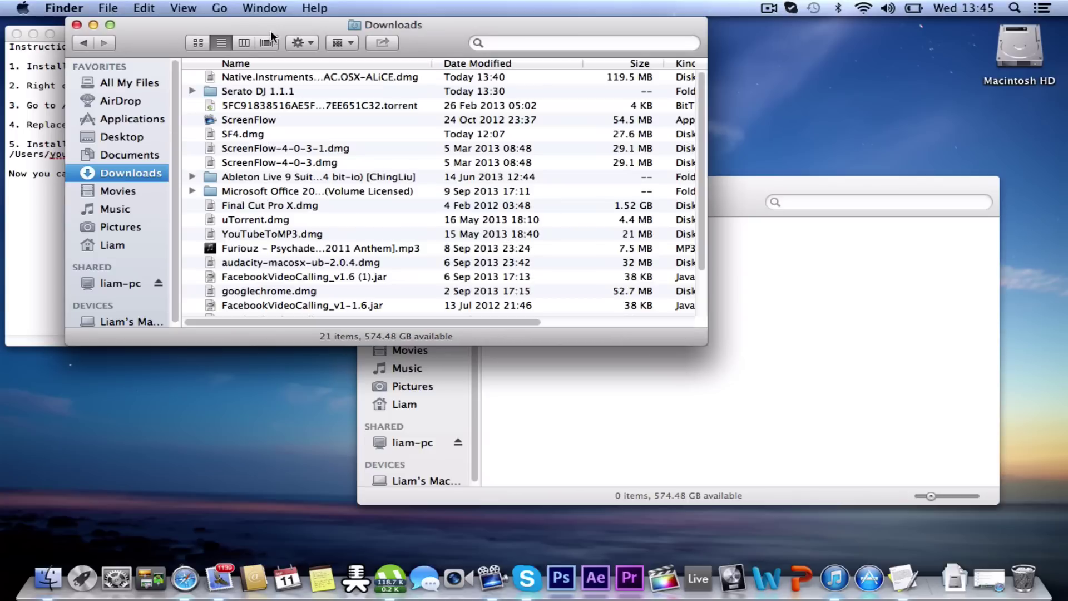
pyautogui.click(192, 91)
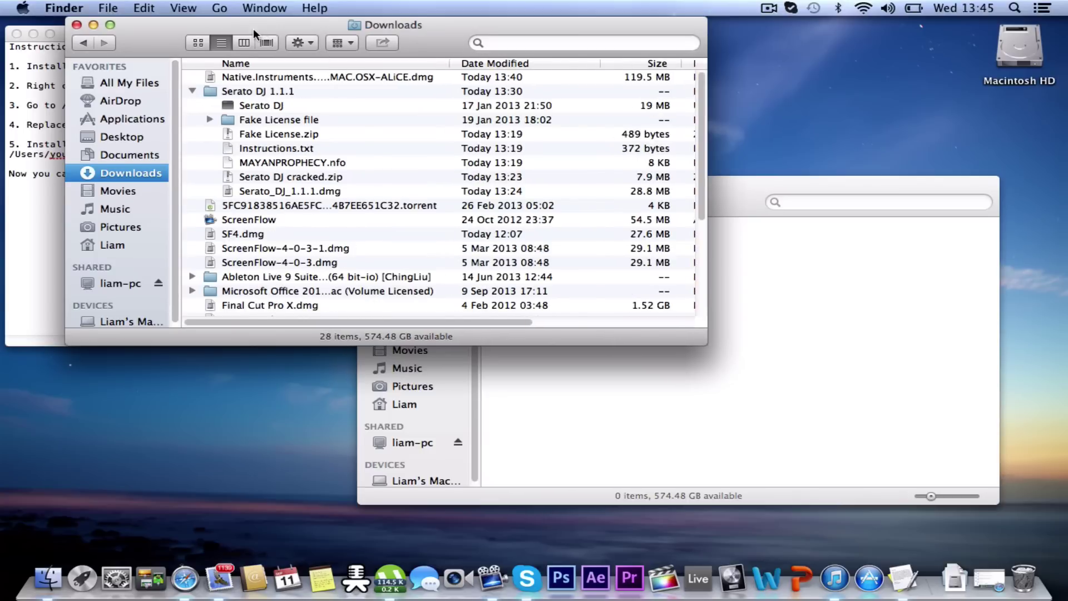
pyautogui.moveTo(253, 28); pyautogui.dragTo(572, 35)
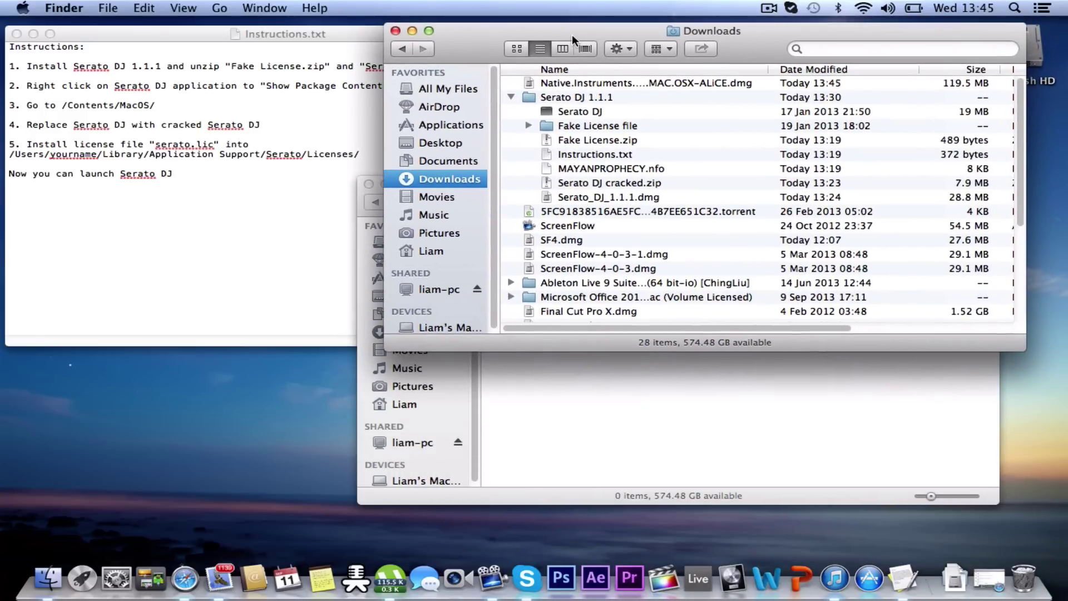
pyautogui.click(528, 126)
pyautogui.click(589, 139)
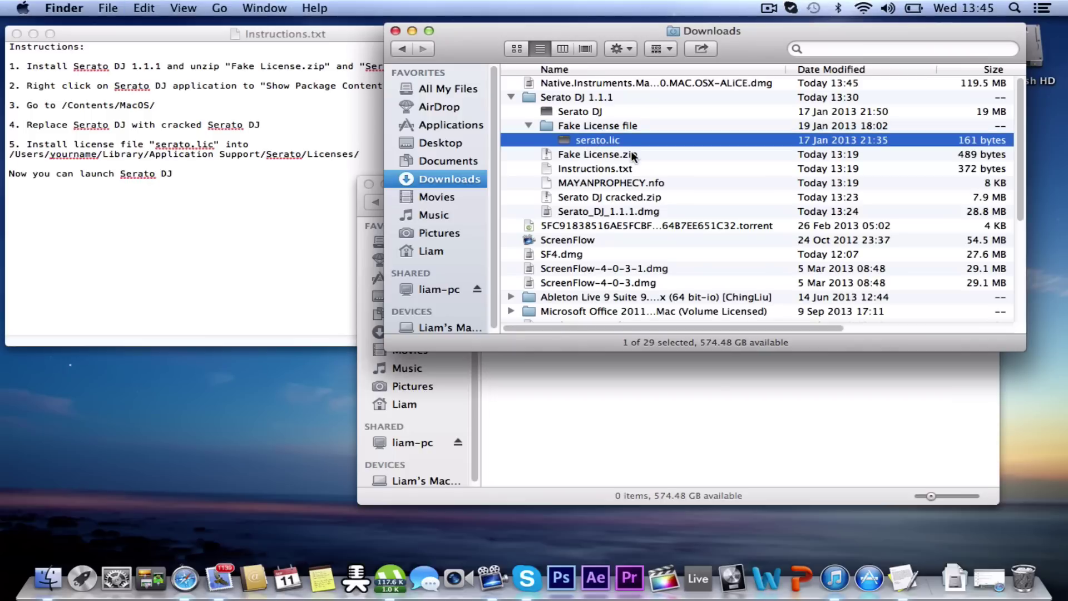
pyautogui.click(395, 32)
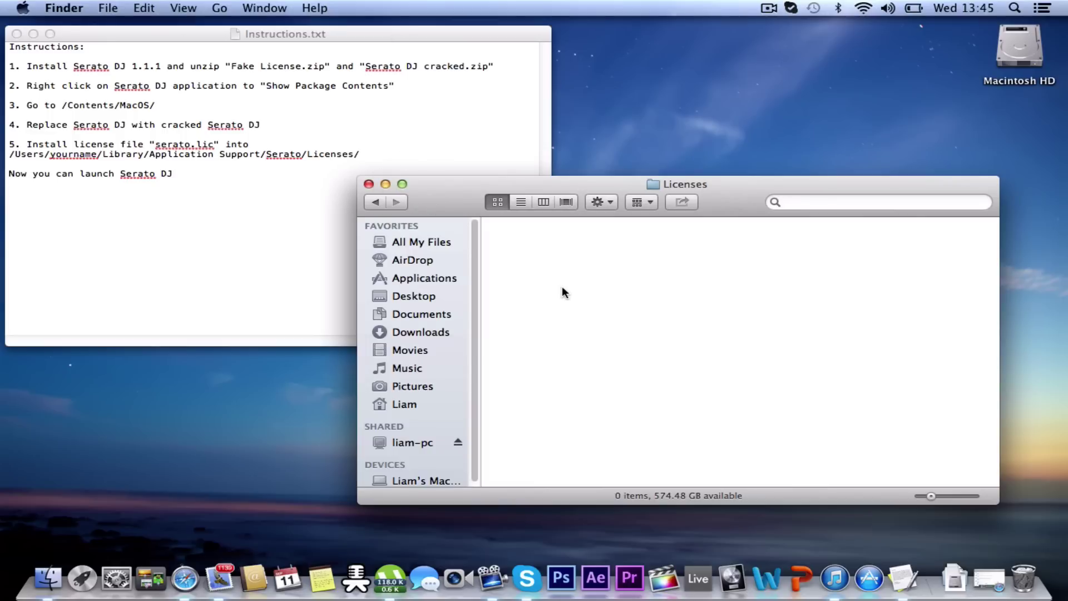
pyautogui.press('super+v')
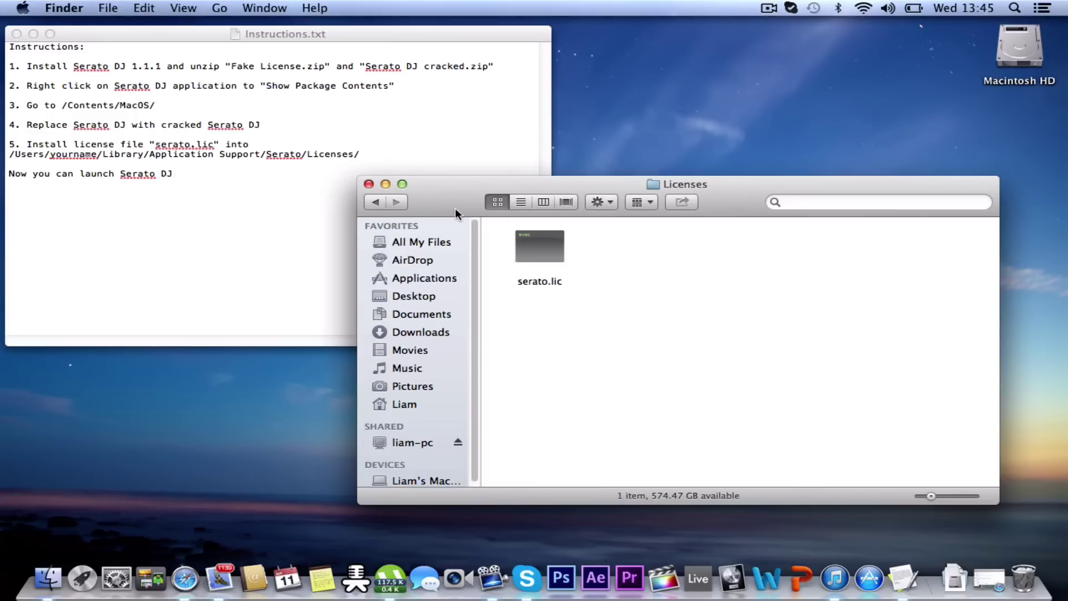
# - Close the Licenses folder window and the Instructions.txt window
pyautogui.click(369, 184)
pyautogui.click(198, 186)
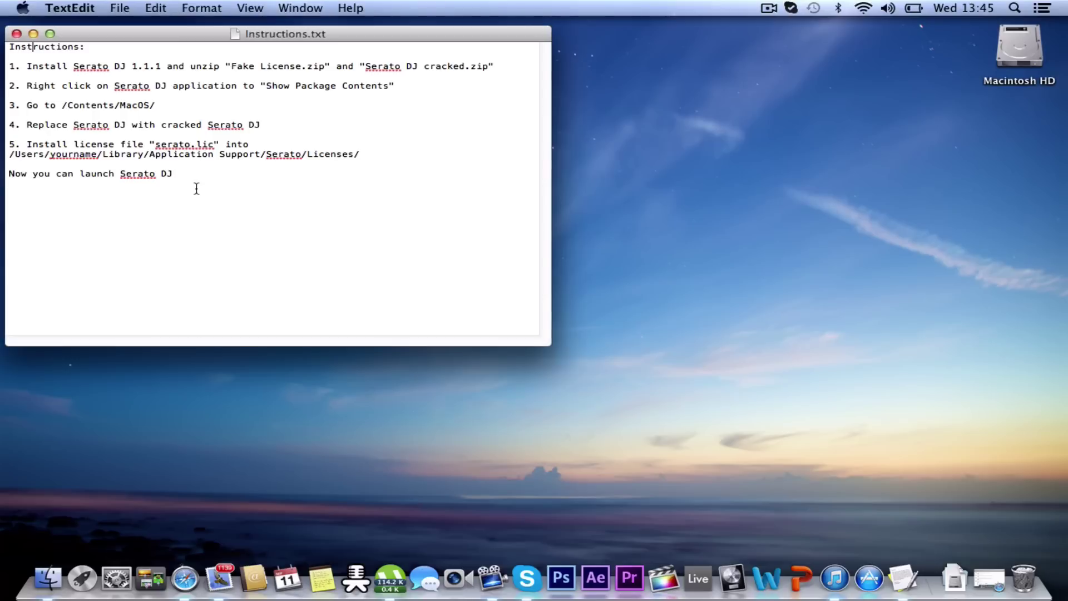
pyautogui.click(17, 33)
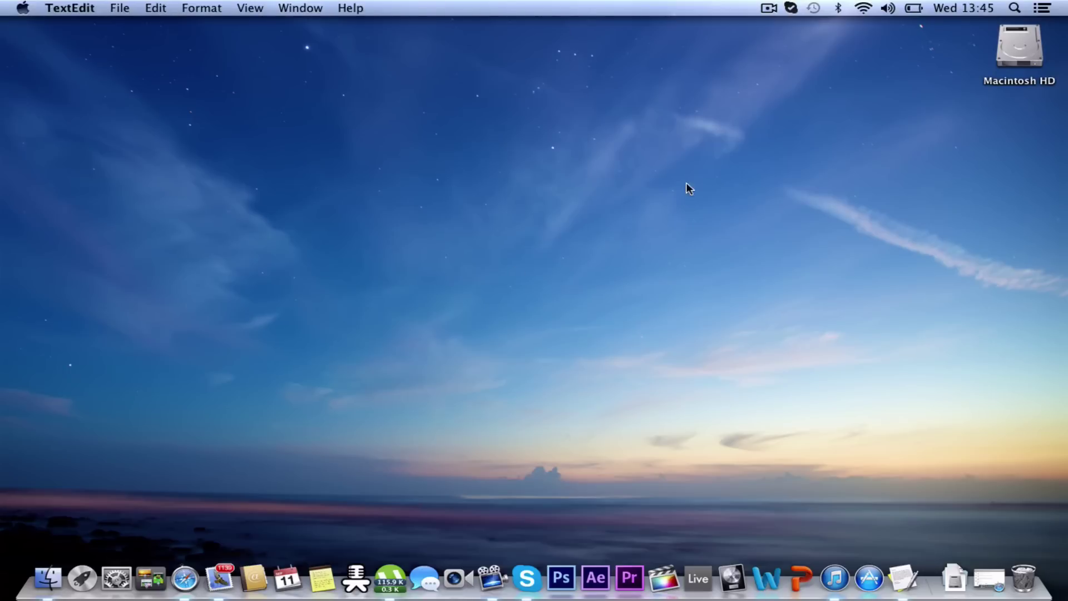
# - Launch Serato DJ from search, confirm it shows as authorized, then quit it
pyautogui.click(1013, 9)
pyautogui.press('BackSpace')
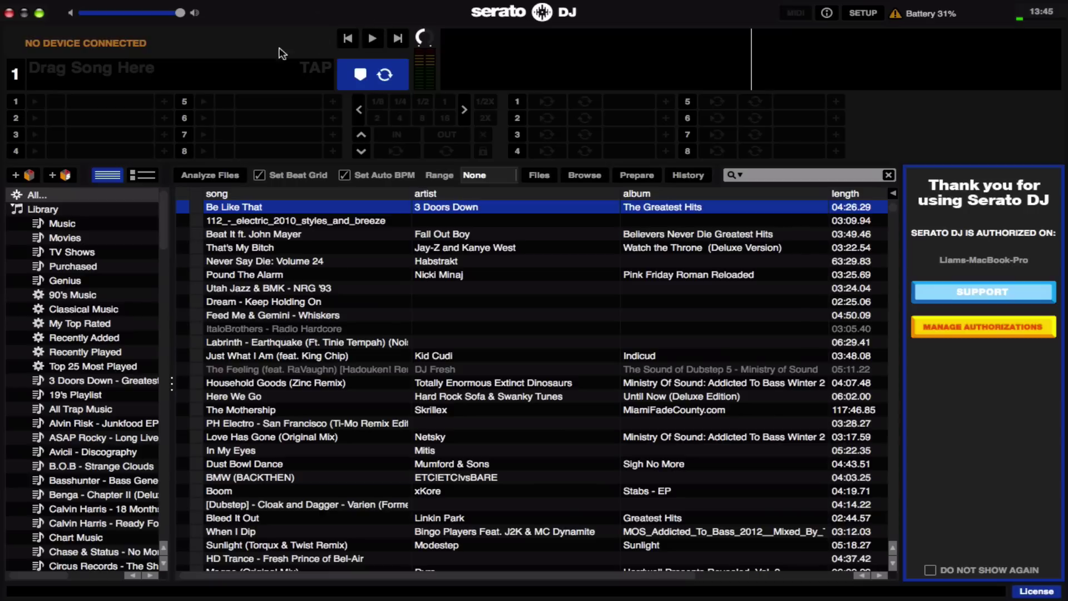
pyautogui.scroll(-3, 166, 229)
pyautogui.scroll(-15, 160, 281)
pyautogui.scroll(20, 166, 237)
pyautogui.click(9, 12)
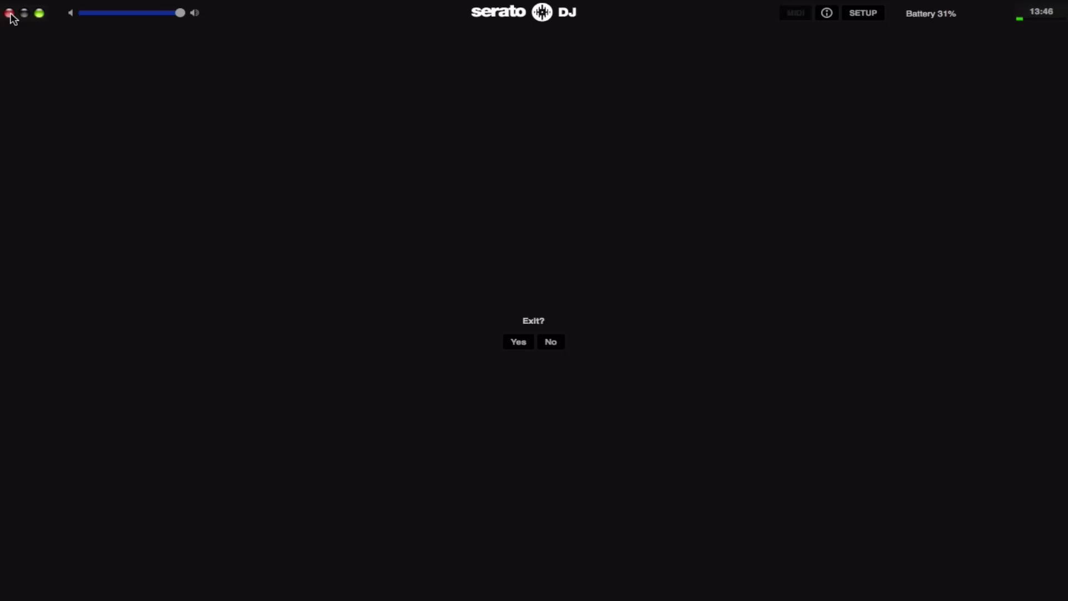
pyautogui.click(529, 346)
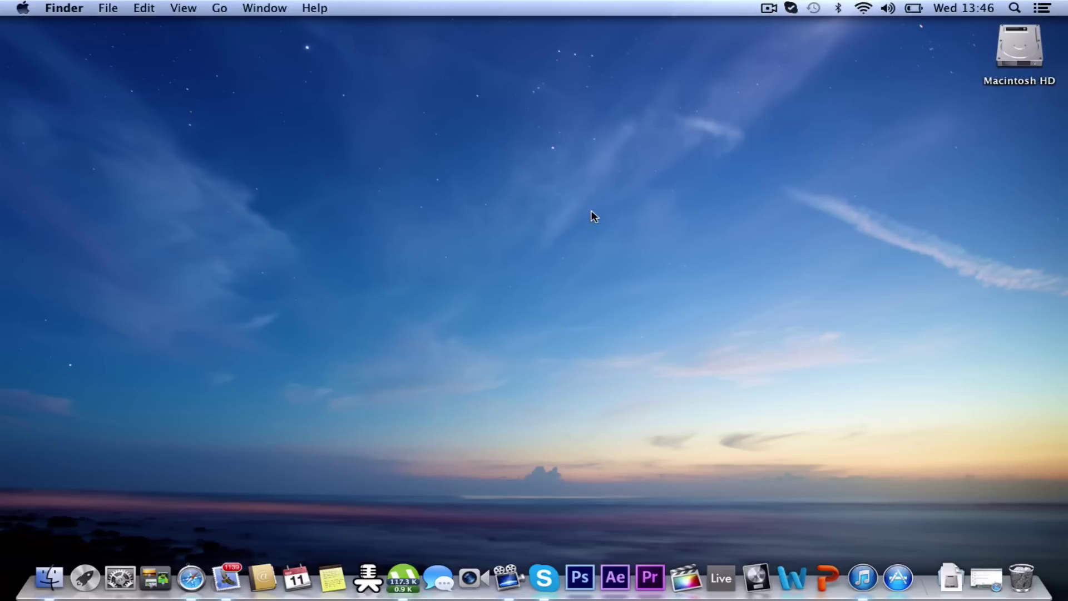
pyautogui.click(772, 12)
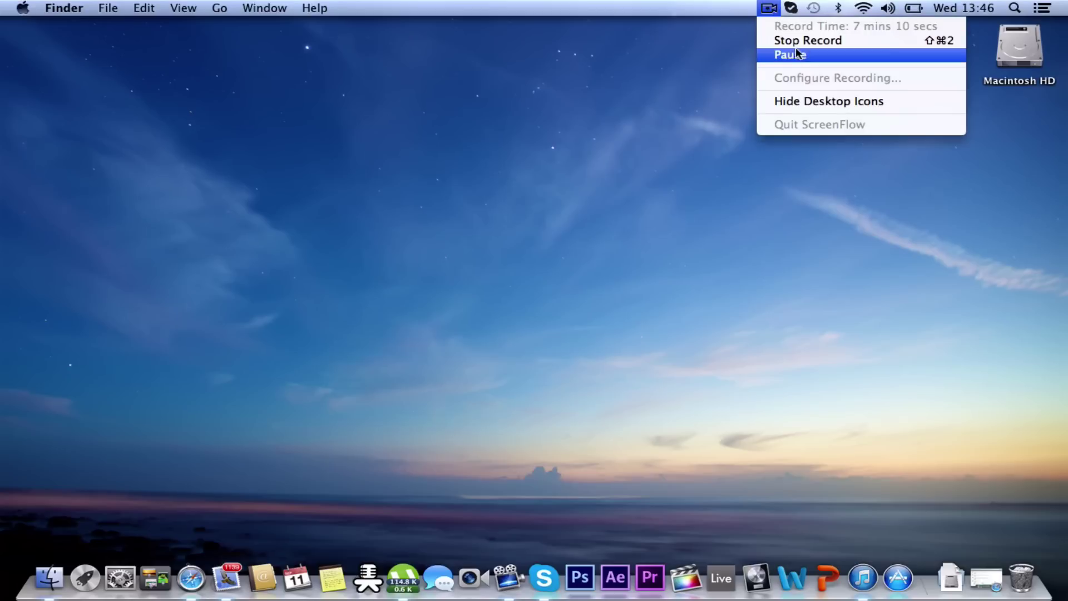